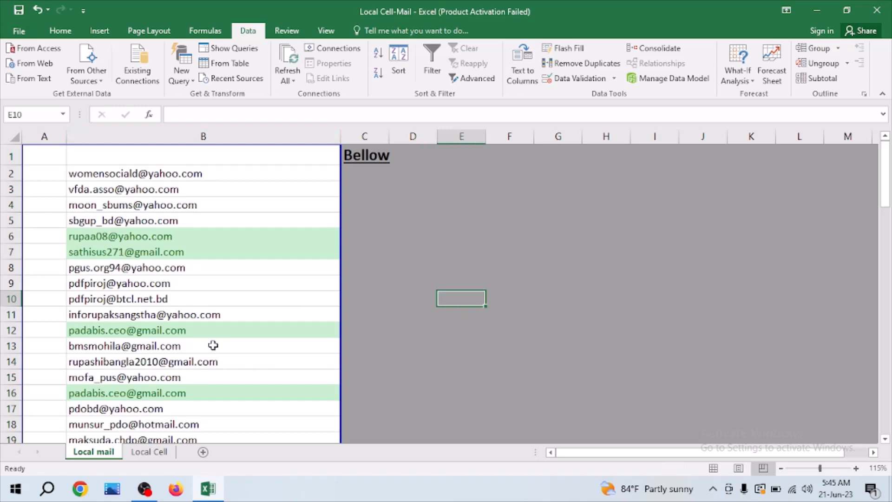
- Look through the e-mail list in column B of the Local mail sheet, from the first entries to the end
scroll(212, 344, down, 7)
scroll(214, 345, down, 12)
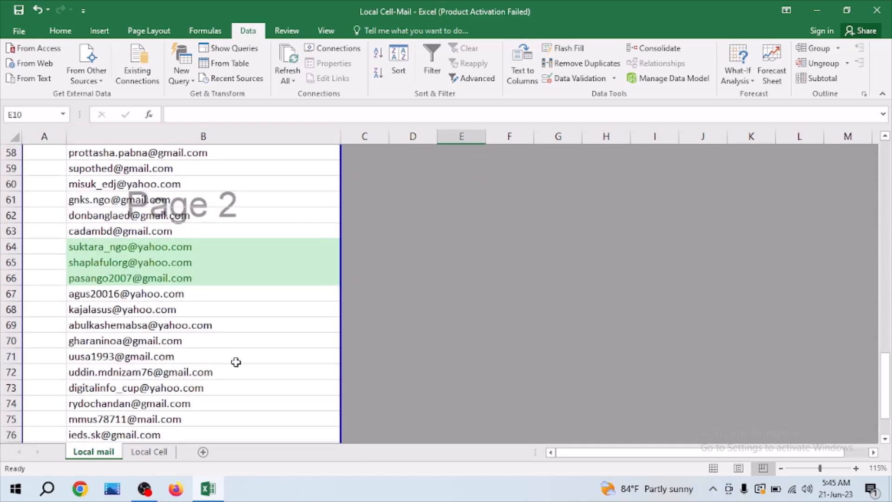
scroll(235, 361, down, 4)
scroll(241, 360, up, 6)
scroll(398, 358, up, 17)
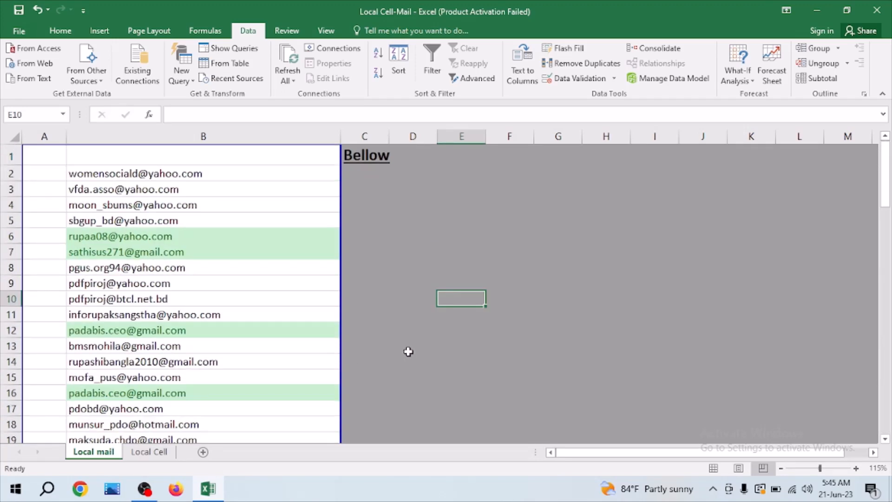
click(261, 173)
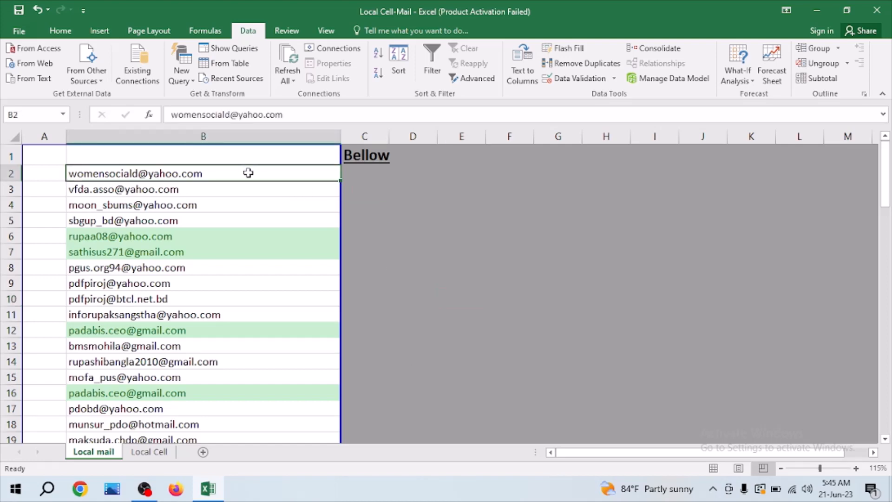
click(234, 254)
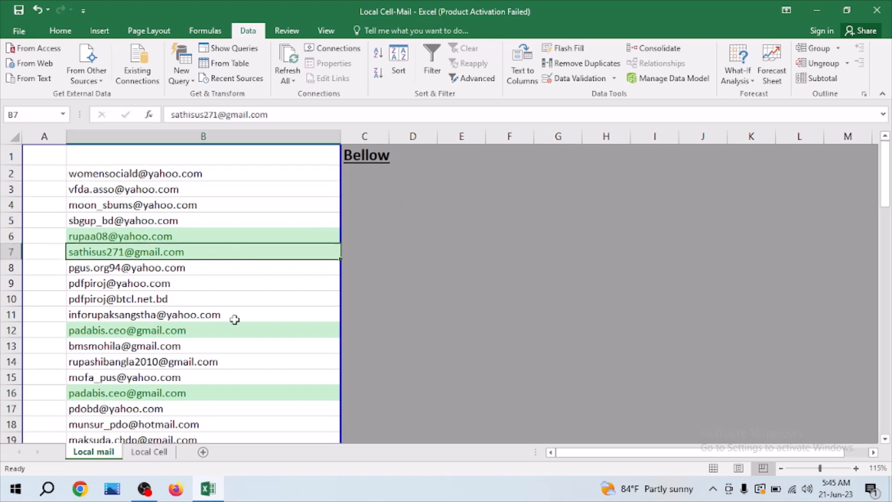
click(233, 317)
click(249, 379)
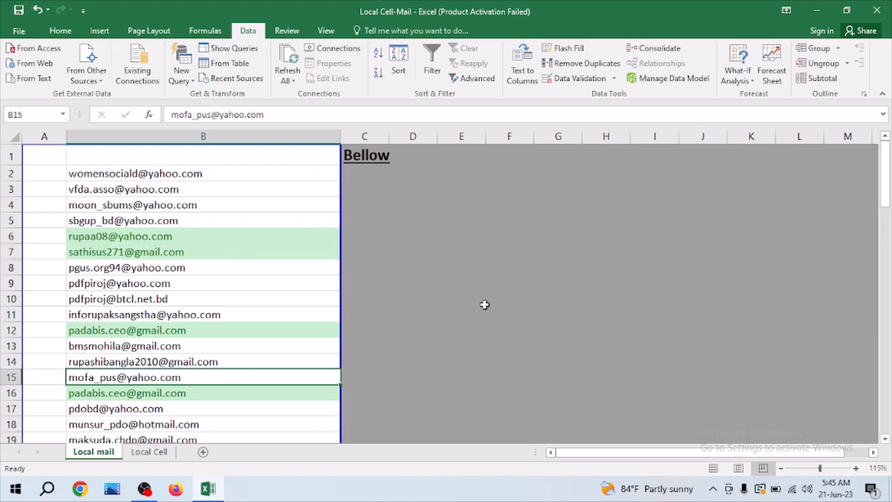
click(235, 177)
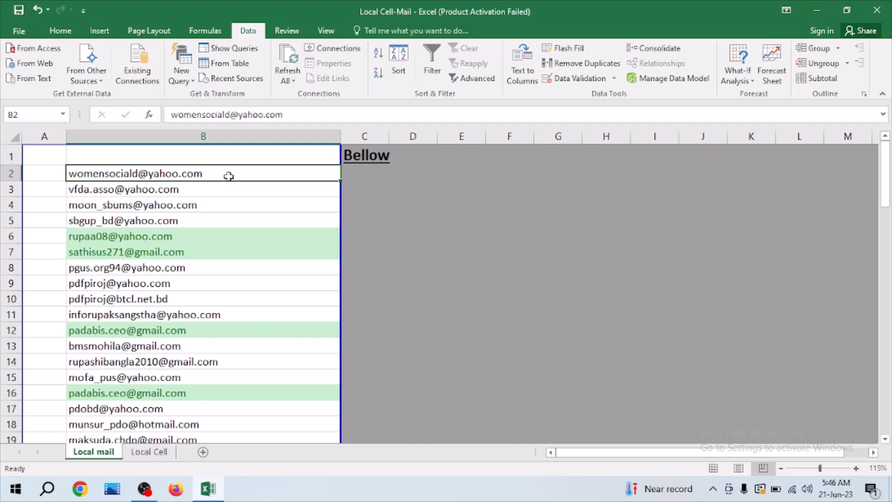
click(245, 203)
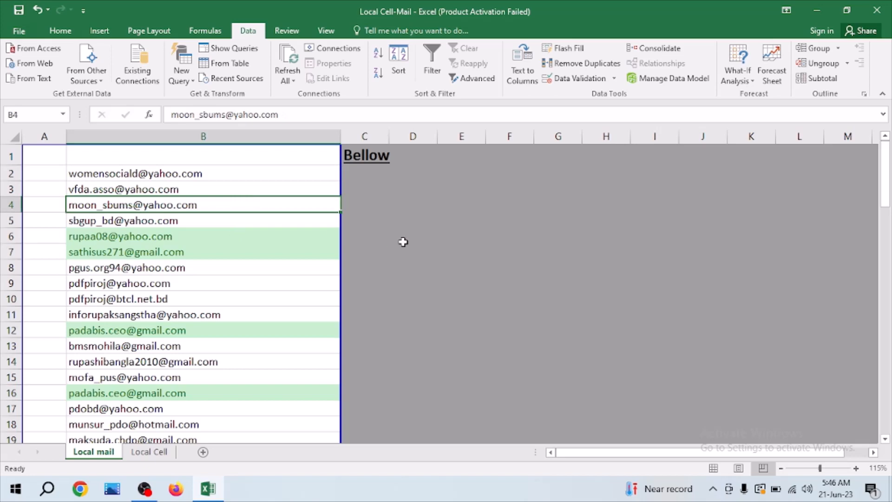
click(266, 251)
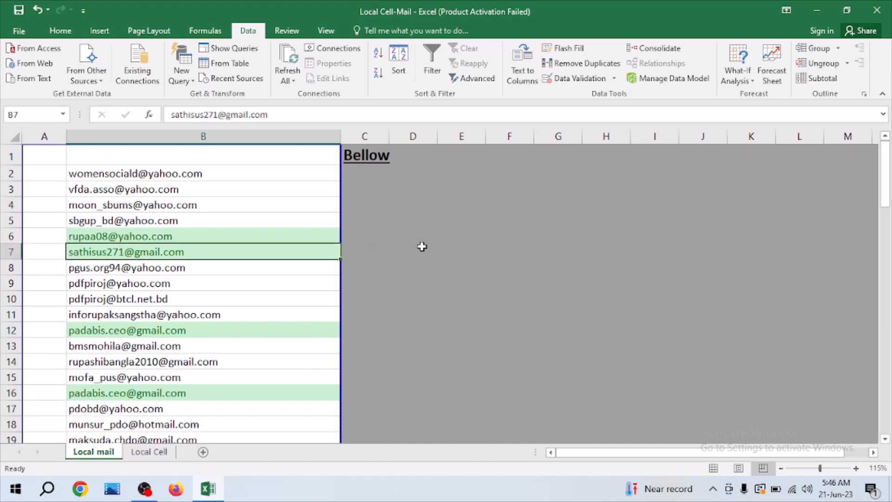
click(284, 236)
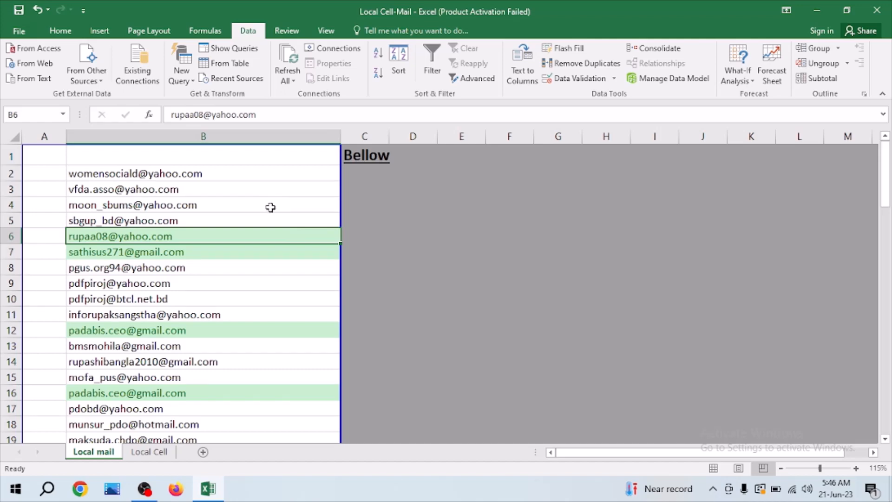
click(205, 157)
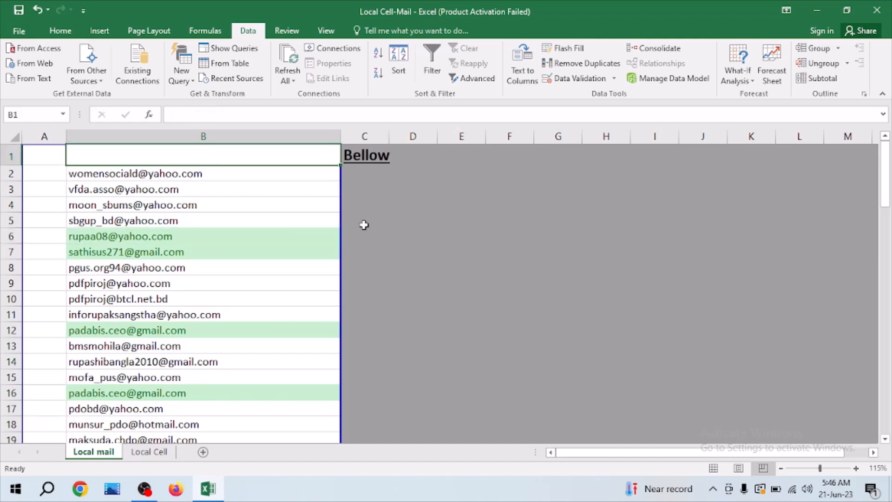
- Inspect the green-highlighted e-mail entries in rows 6, 7, 12 and 16 of column B
click(61, 31)
click(407, 237)
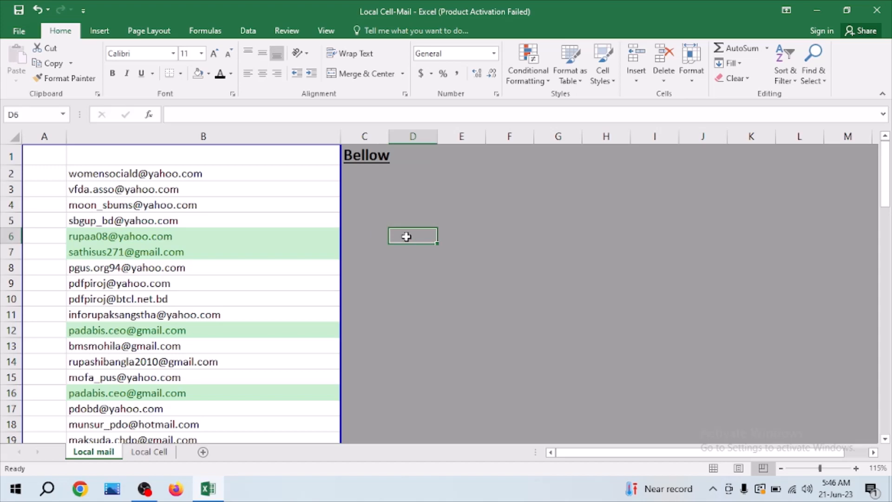
click(234, 241)
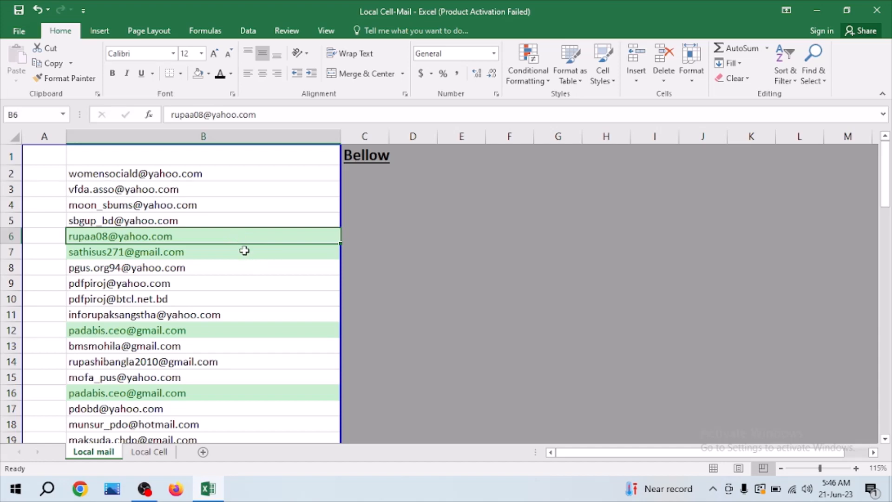
click(244, 251)
click(231, 179)
click(415, 232)
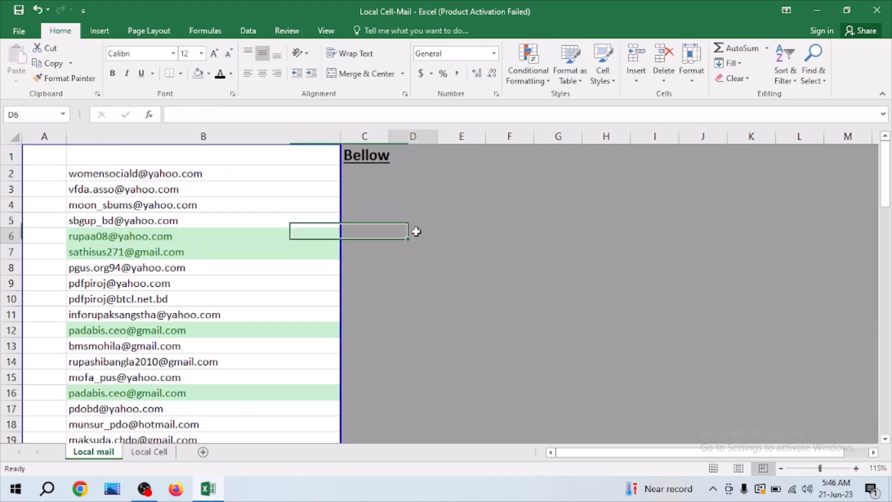
click(332, 278)
click(386, 279)
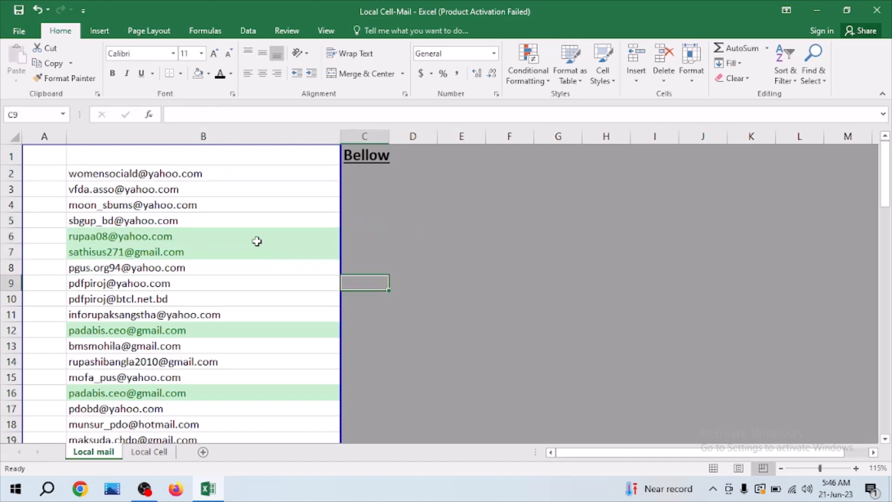
click(217, 232)
click(212, 251)
click(213, 331)
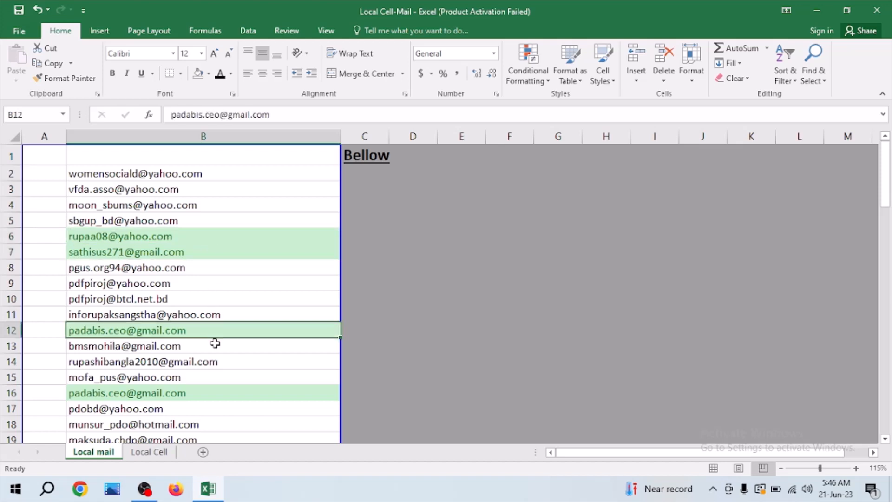
click(228, 393)
click(387, 297)
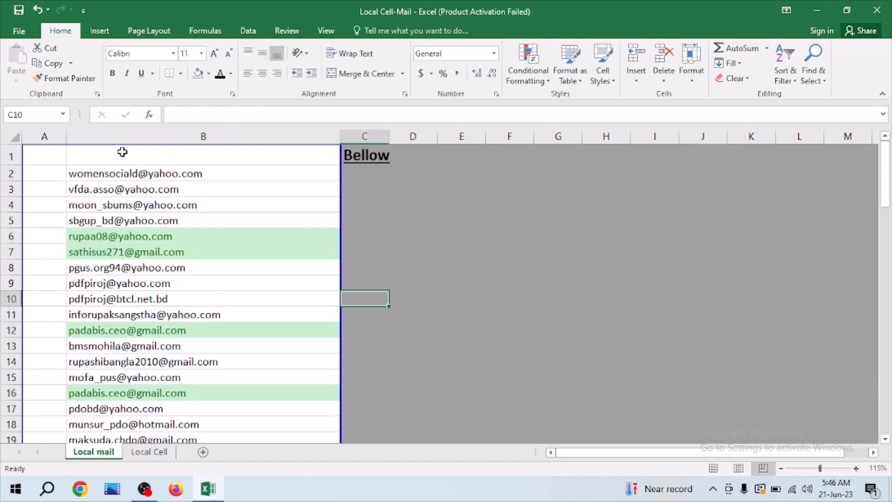
click(13, 136)
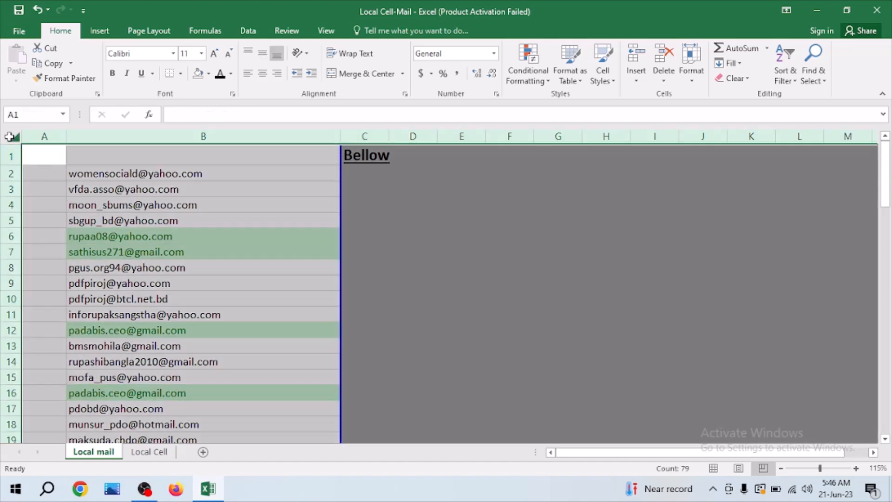
click(256, 190)
click(408, 251)
click(258, 251)
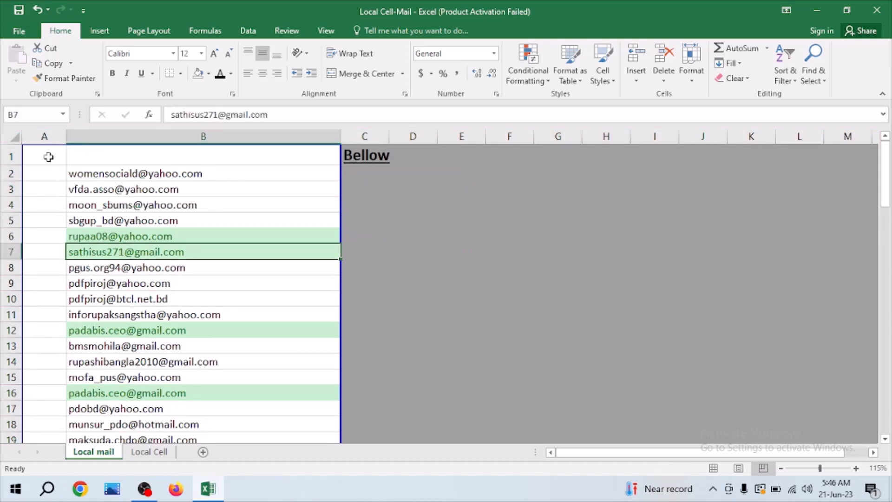
- Start a Duplicate Values conditional formatting rule for all cells of the Local mail sheet
click(9, 138)
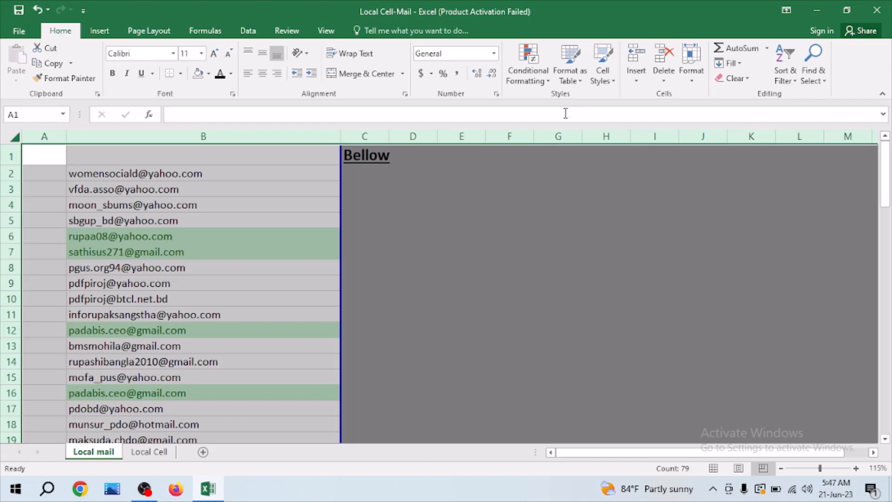
click(527, 81)
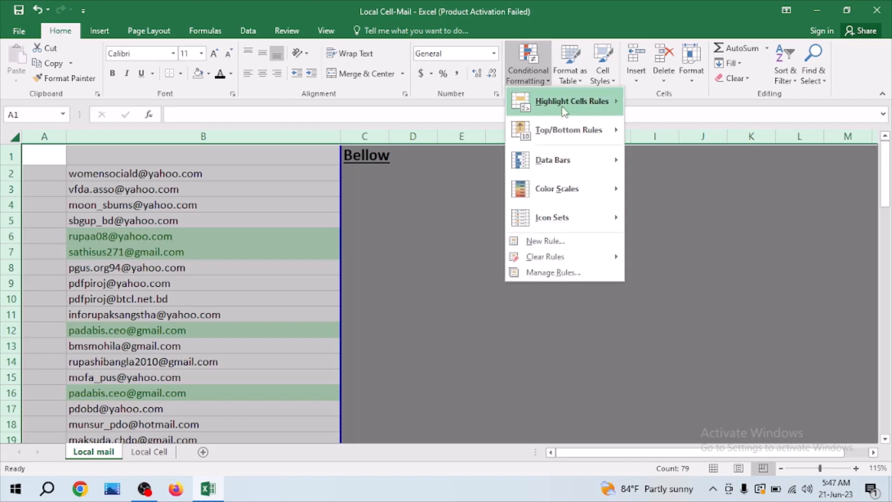
mouse_move(569, 111)
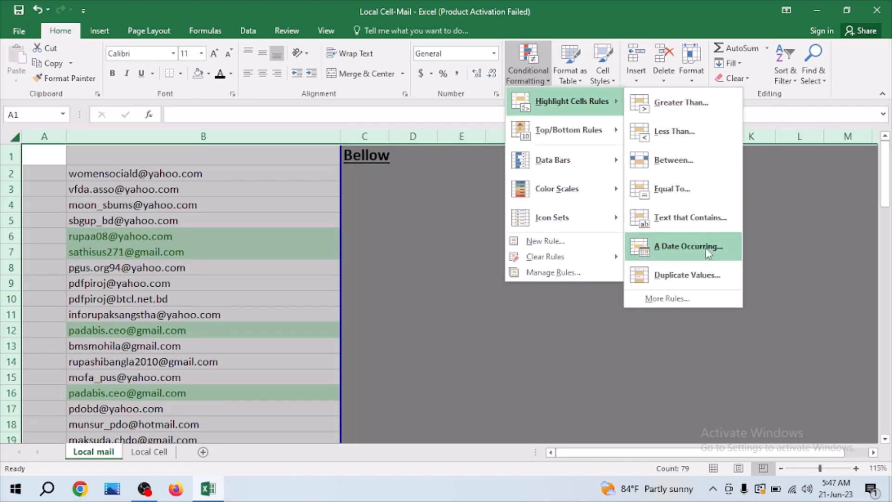
click(696, 281)
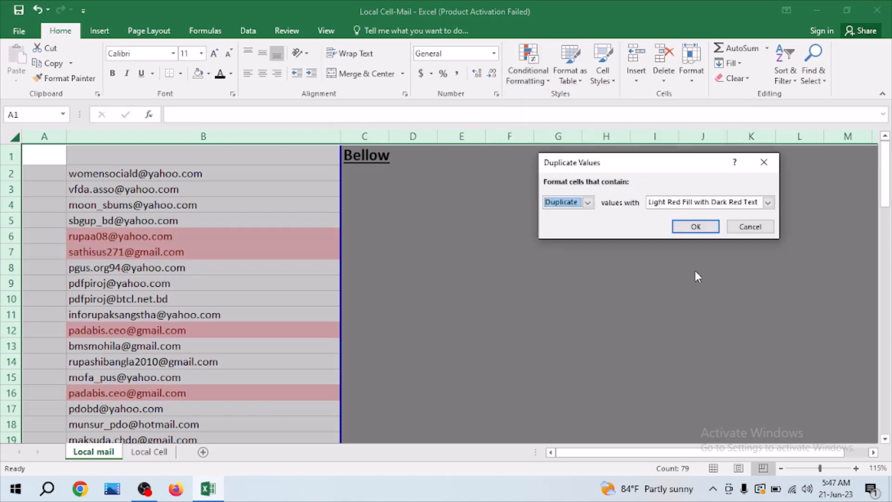
- Try the Yellow Fill with Dark Yellow Text and Light Red Fill formats for the duplicate values
click(589, 203)
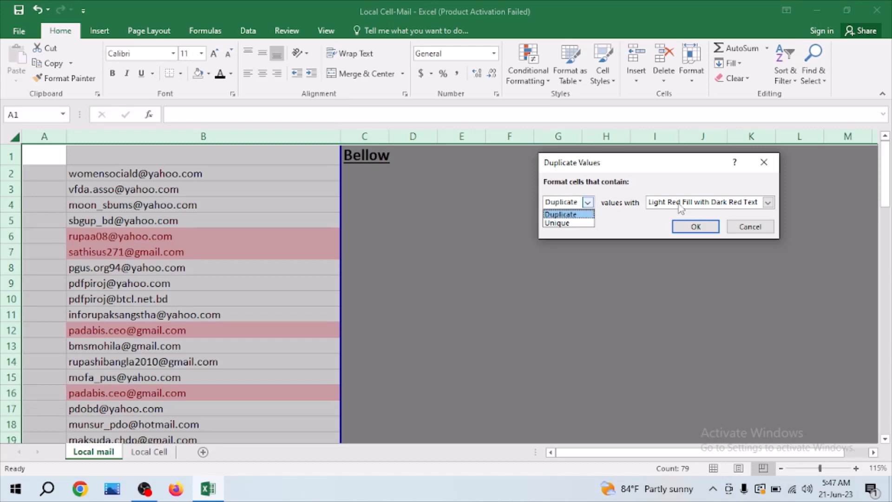
click(768, 202)
click(768, 202)
click(677, 224)
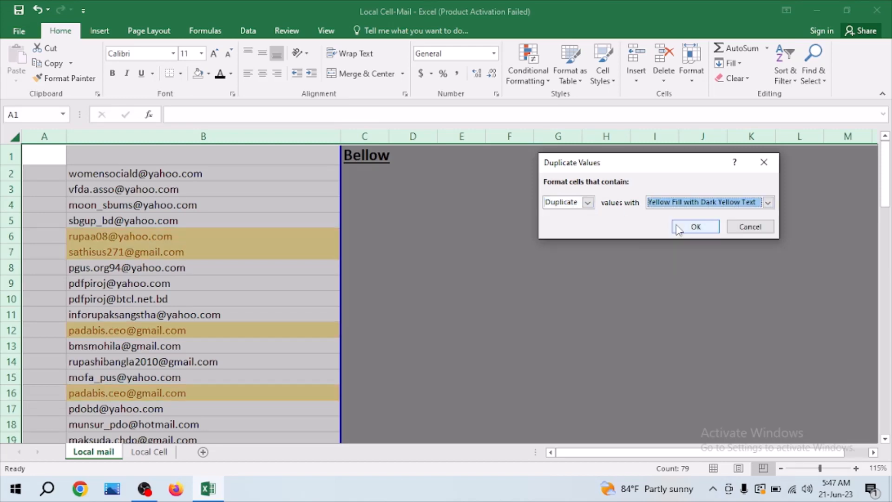
click(678, 203)
click(676, 241)
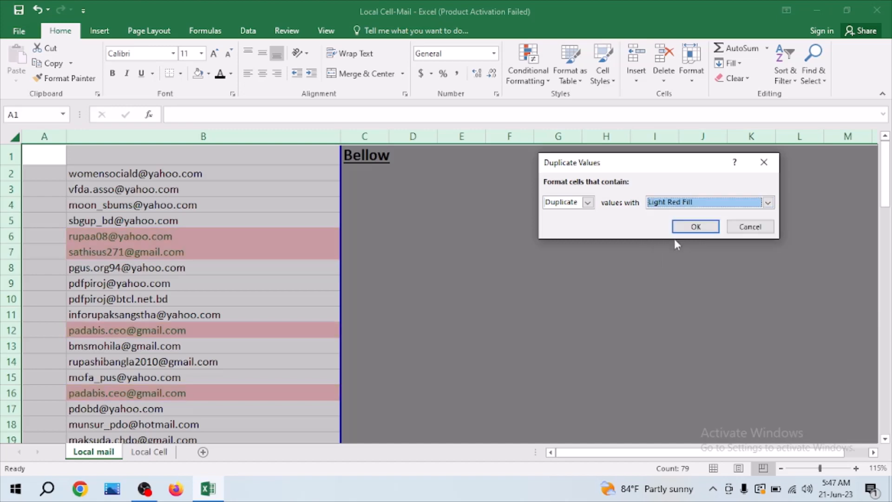
- Apply the duplicate-value rule with Light Red Fill with Dark Red Text, and clear the whole-sheet selection
click(683, 205)
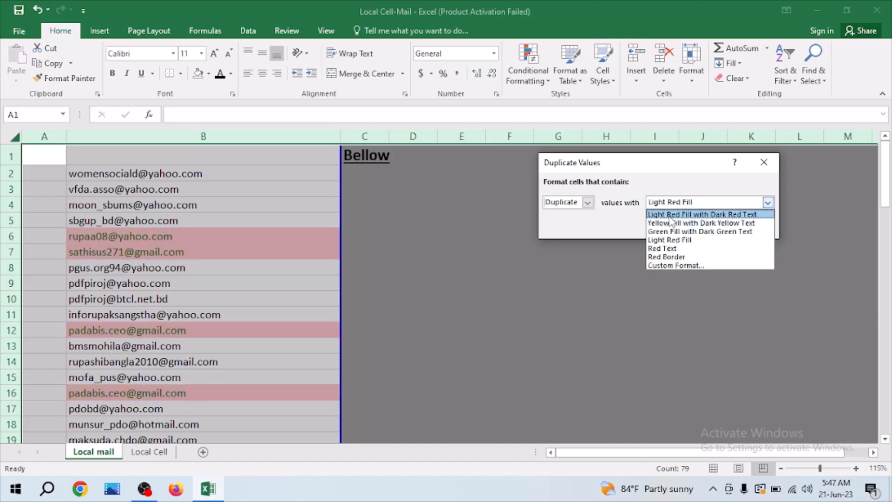
click(687, 215)
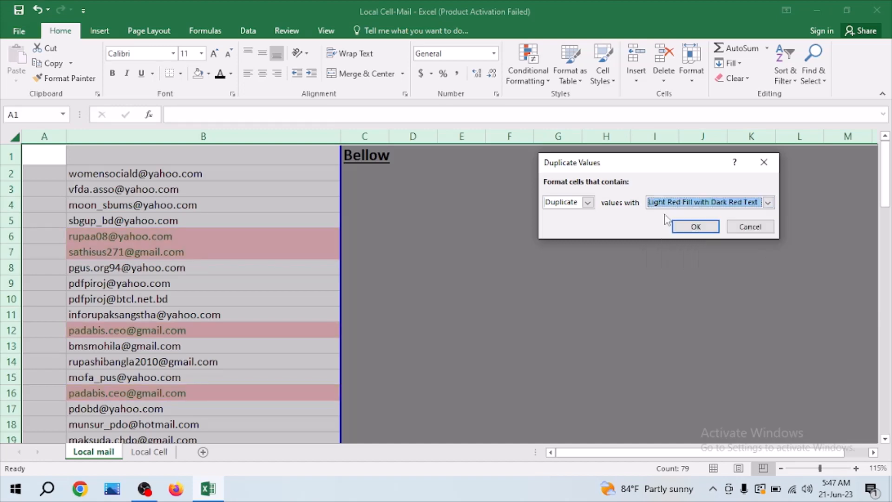
click(696, 227)
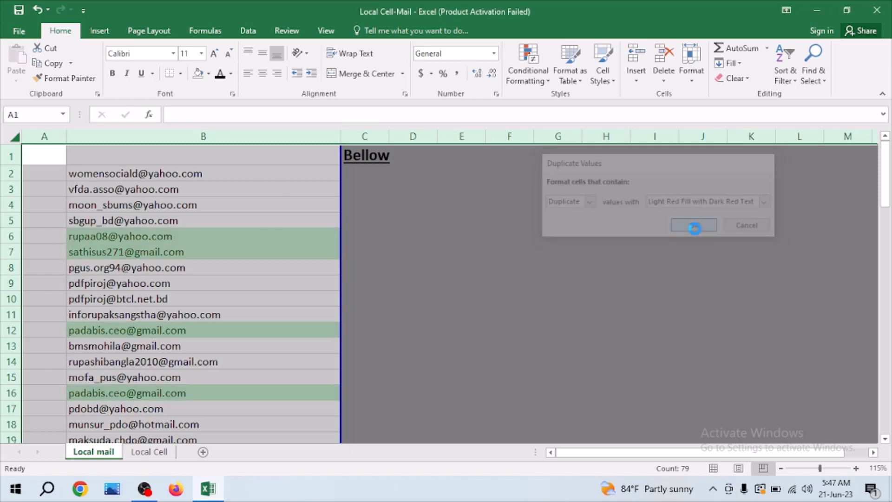
click(379, 315)
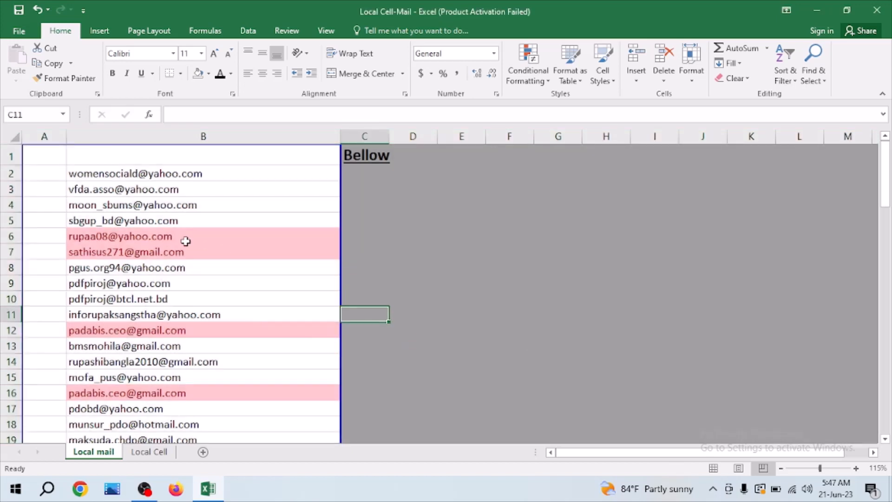
- Examine the red-highlighted duplicates down column B, comparing the entries in rows 12 and 16
click(243, 238)
scroll(271, 313, down, 1)
scroll(271, 314, down, 2)
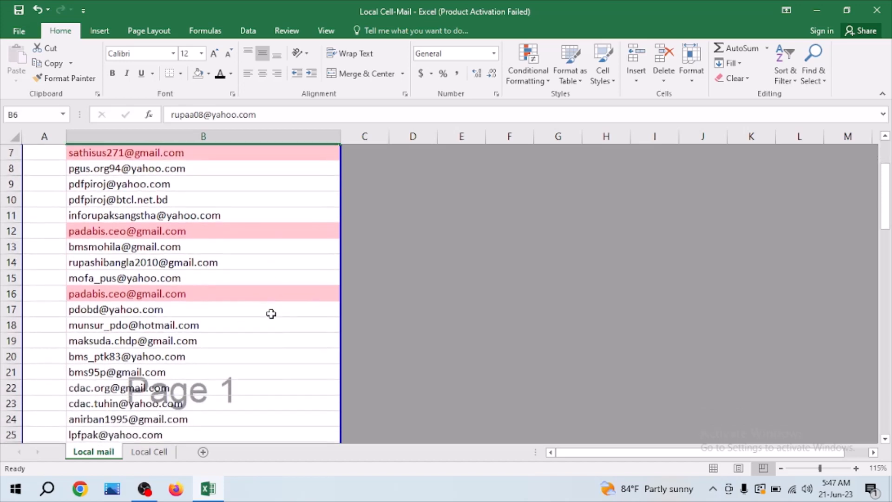
click(227, 297)
scroll(251, 306, down, 2)
scroll(251, 305, down, 2)
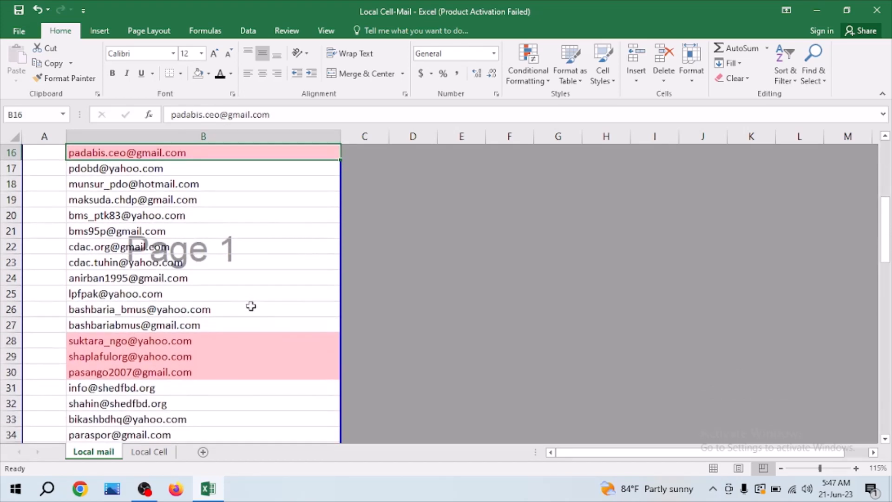
scroll(251, 305, up, 5)
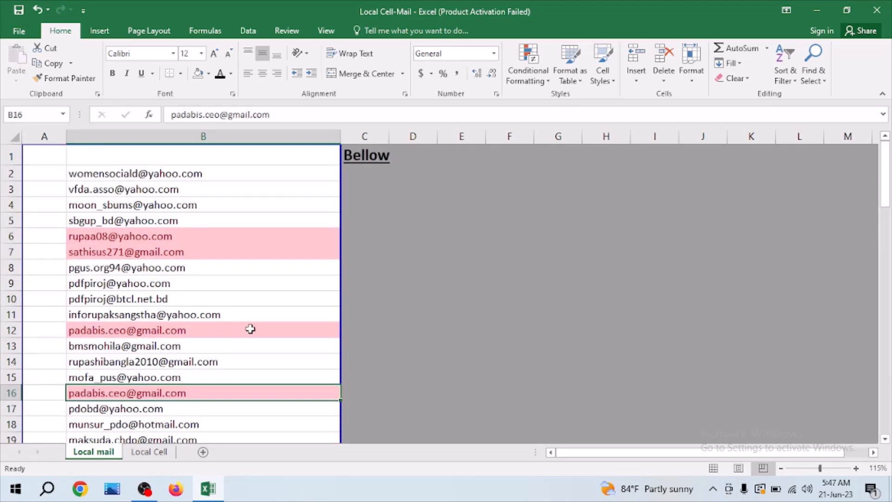
scroll(432, 285, down, 2)
click(273, 233)
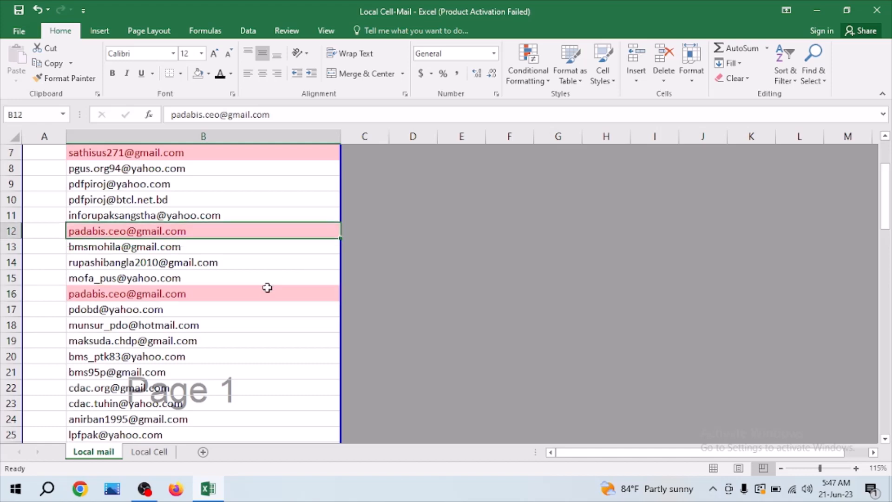
click(267, 292)
click(261, 225)
scroll(370, 252, up, 2)
scroll(375, 253, down, 1)
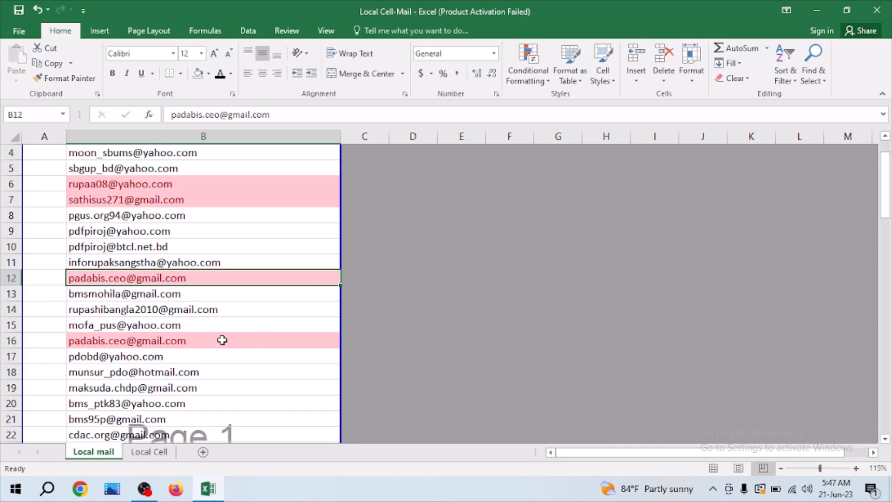
scroll(222, 340, down, 4)
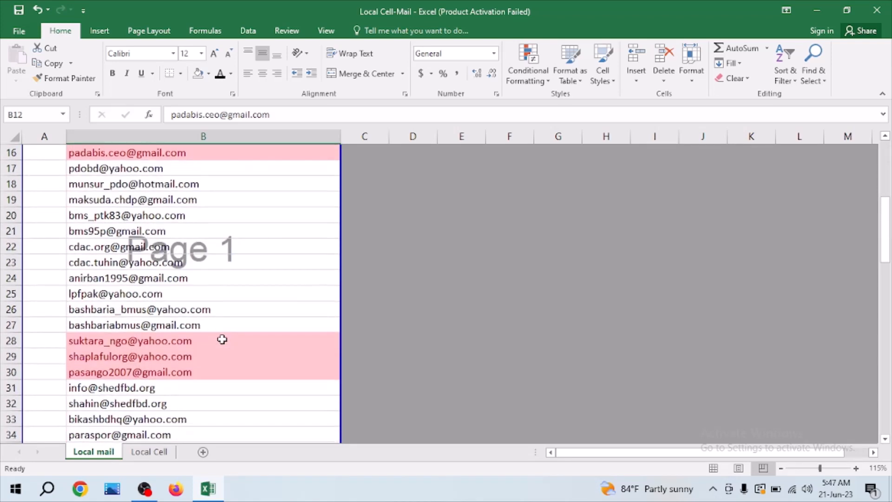
- Select the whole Local mail sheet and remove duplicate entries with columns A, B and C all included in the comparison
scroll(260, 324, up, 5)
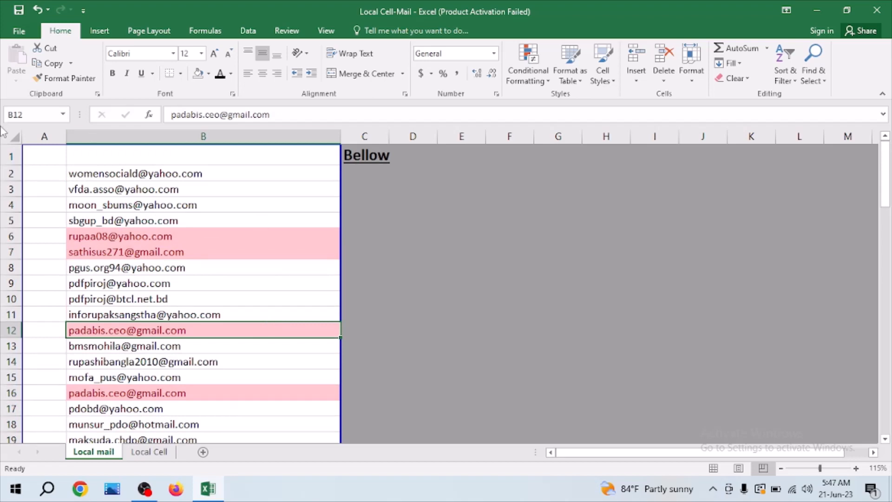
click(13, 137)
scroll(433, 309, down, 1)
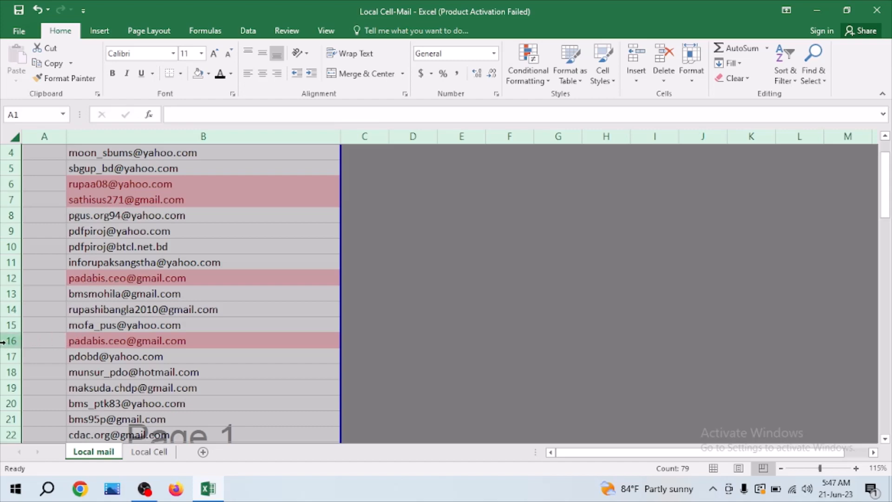
scroll(423, 289, up, 1)
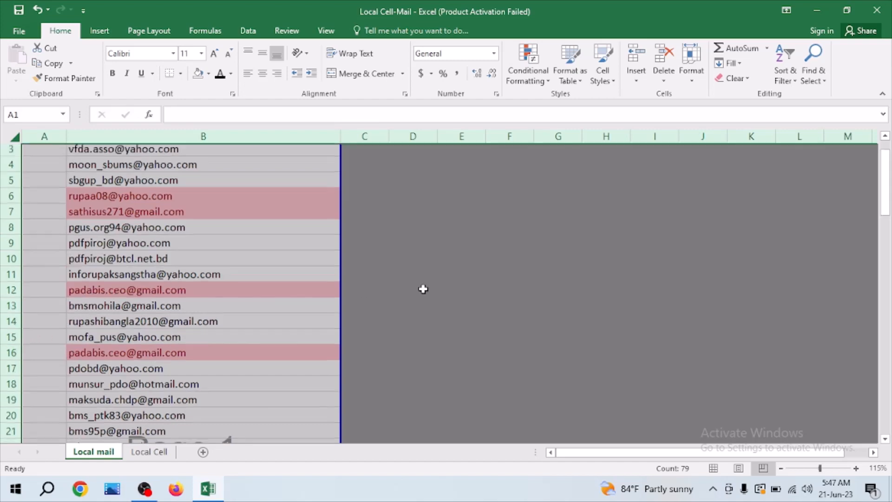
scroll(423, 289, up, 1)
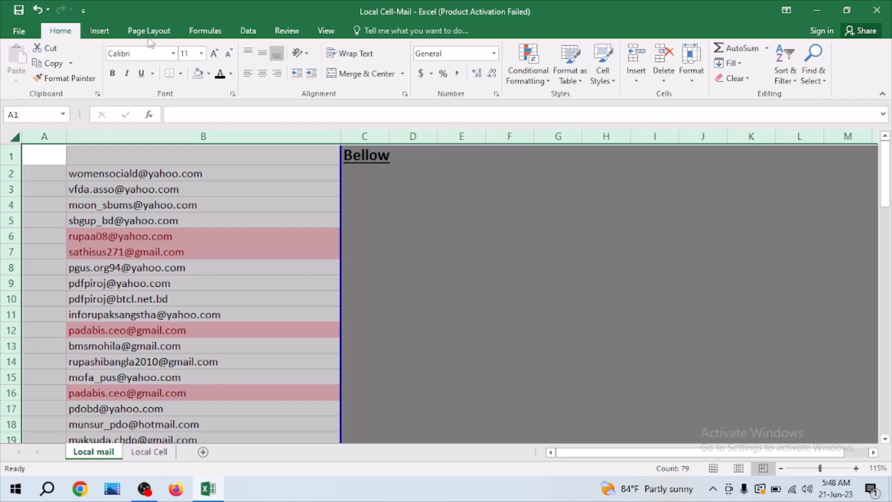
click(247, 33)
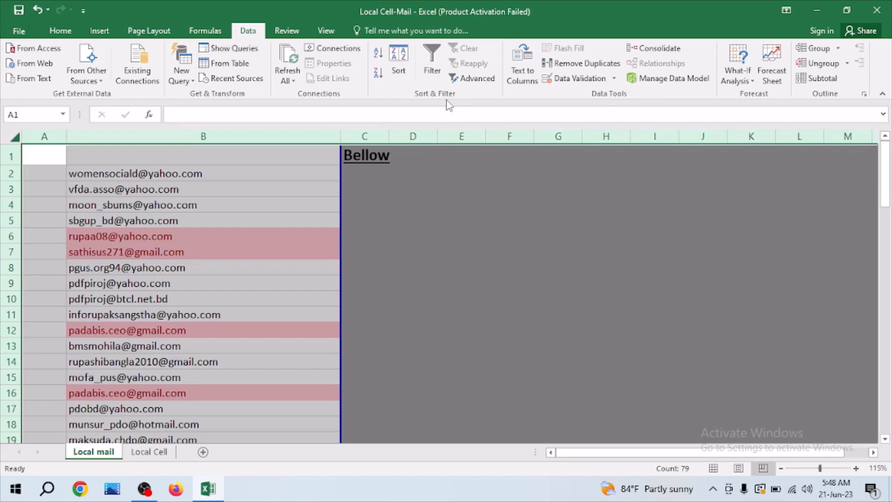
click(582, 65)
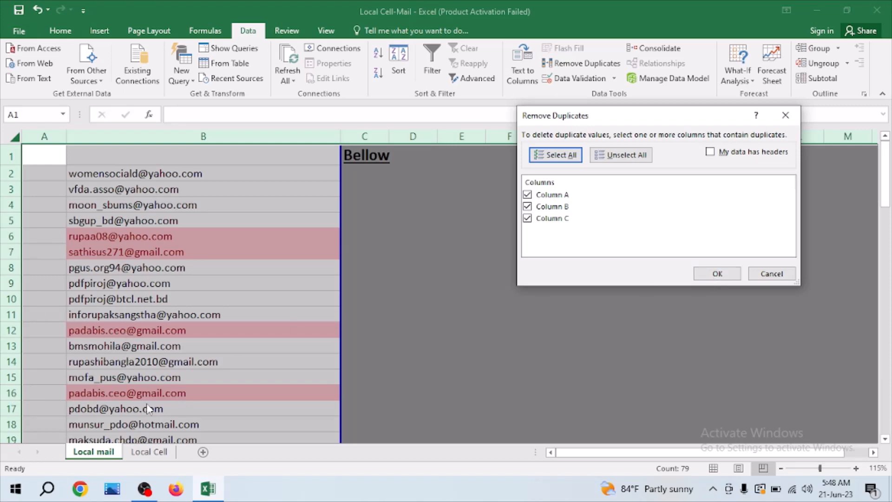
click(726, 275)
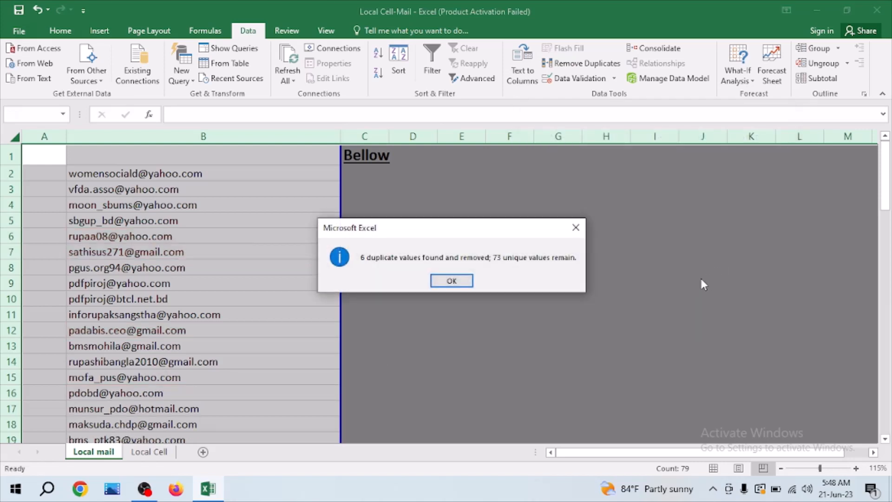
click(470, 281)
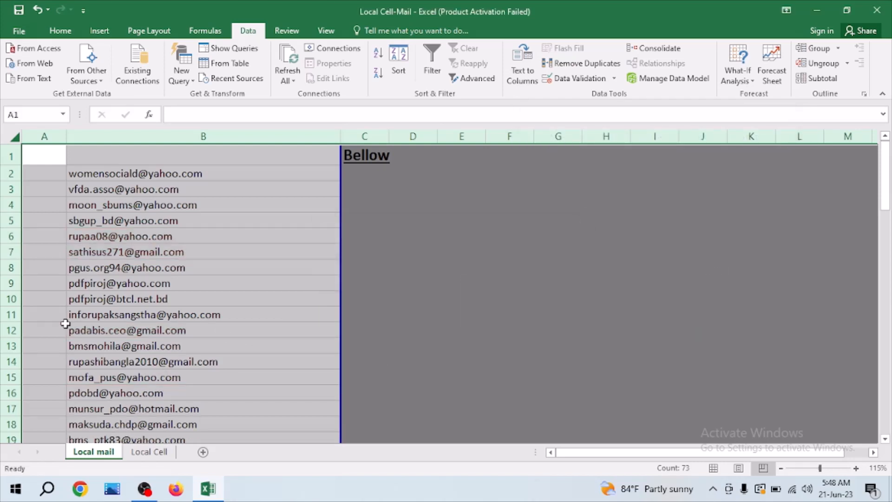
- Compare rows 12 and 16 of the Local mail sheet to check the e-mail list after the duplicate removal
click(11, 330)
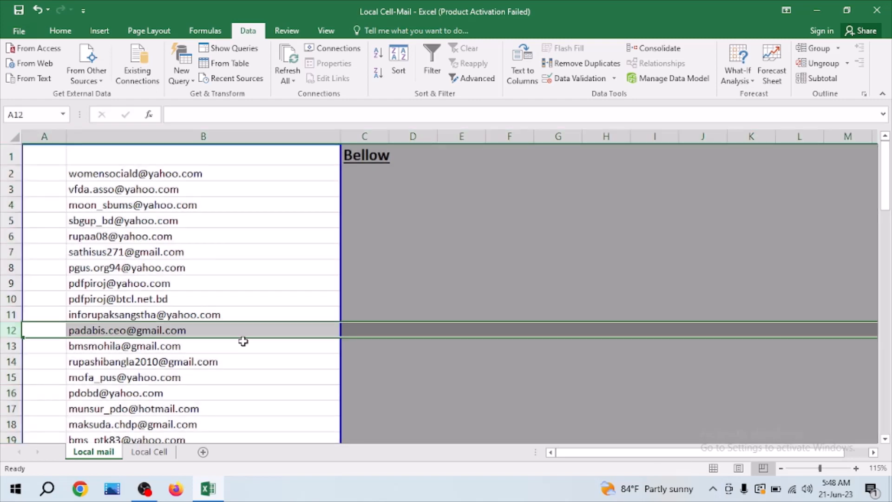
click(11, 392)
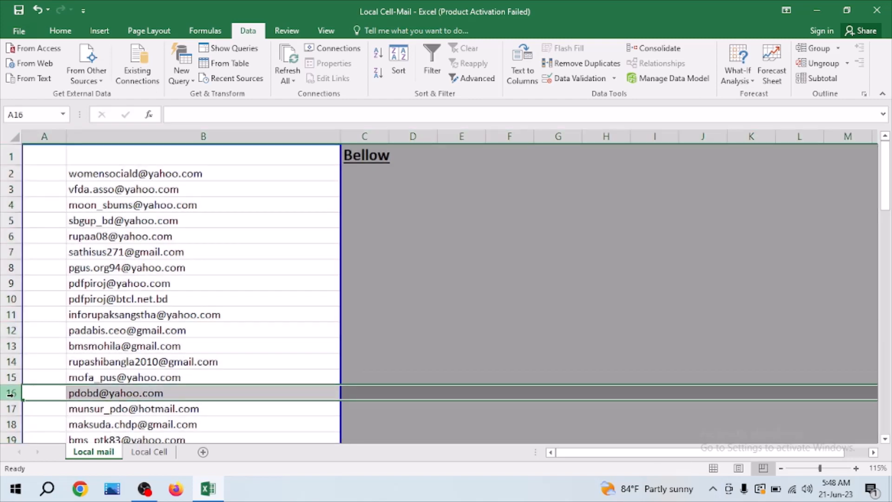
click(11, 330)
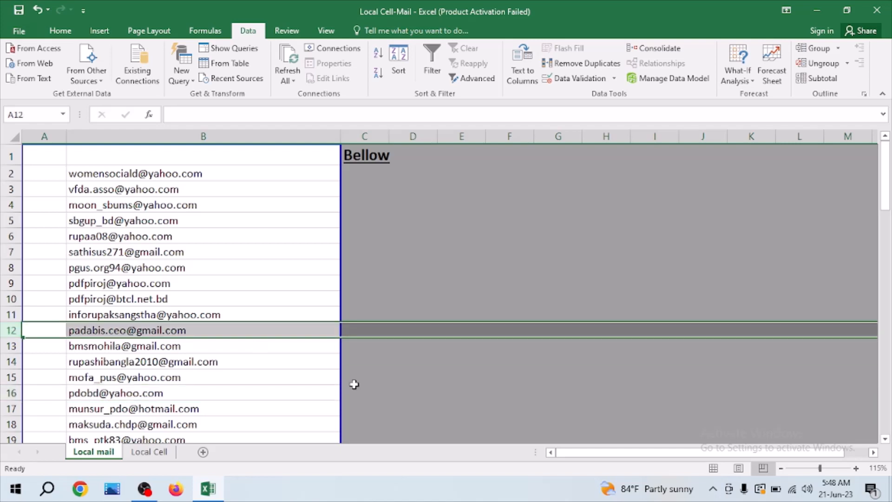
scroll(414, 316, down, 1)
click(412, 326)
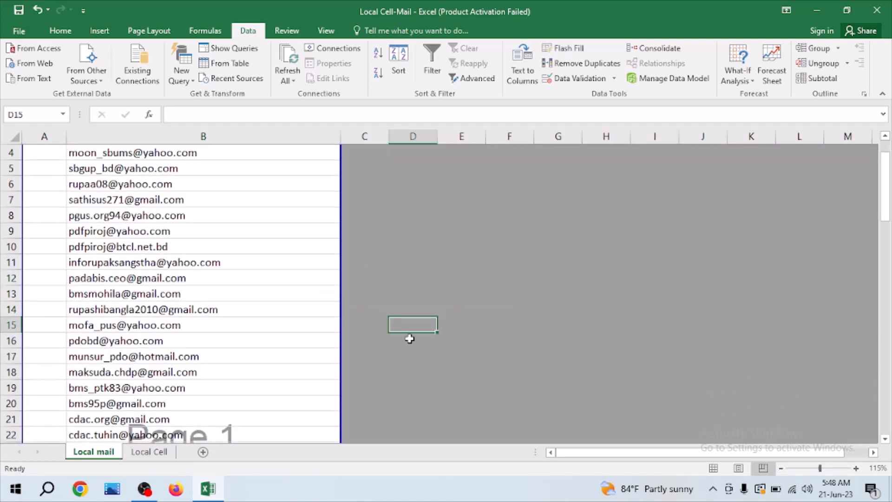
scroll(258, 392, up, 1)
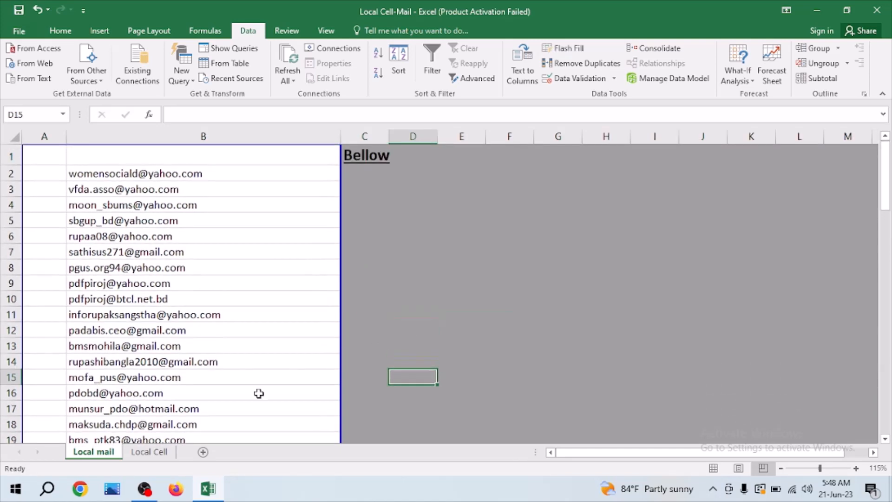
- Switch to the Local Cell sheet and check how many of its cells contain data
click(149, 454)
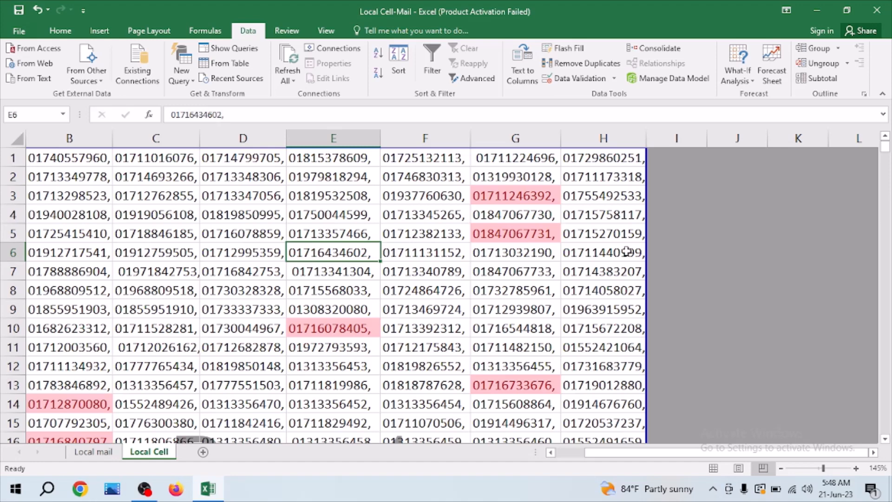
click(16, 140)
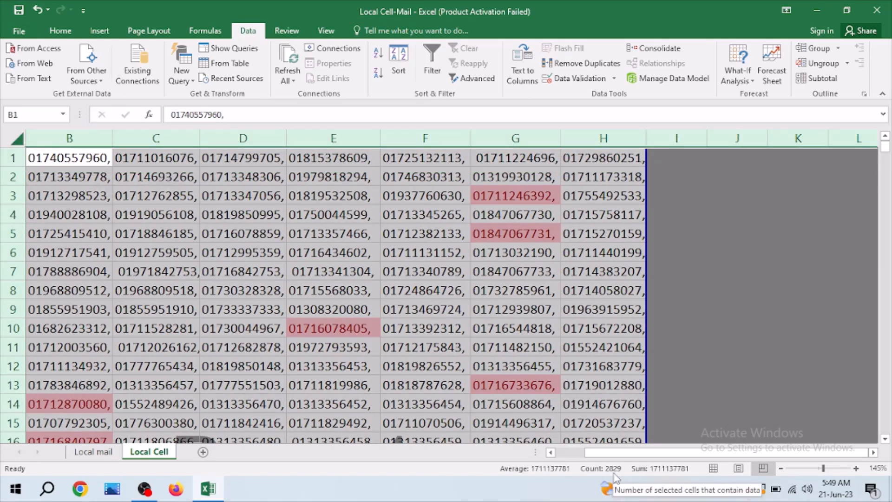
click(262, 279)
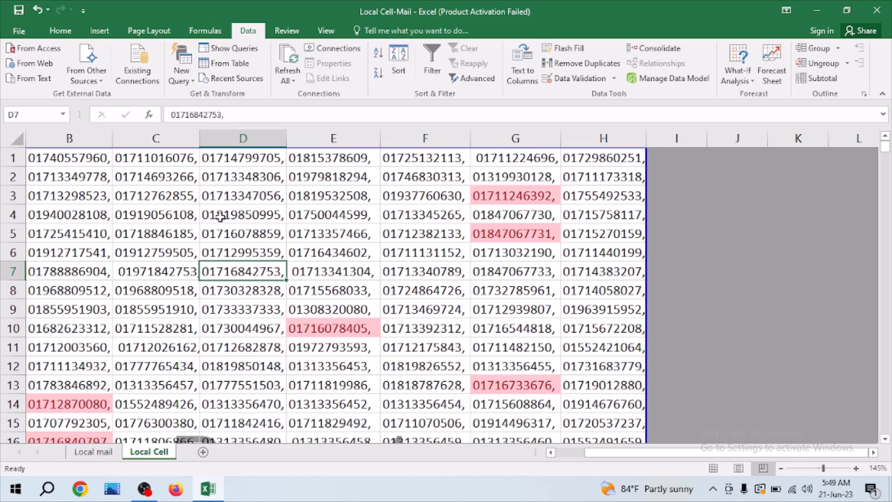
- Inspect the phone number entries in cells B1 to E1, checking the leading digit of E1
click(87, 159)
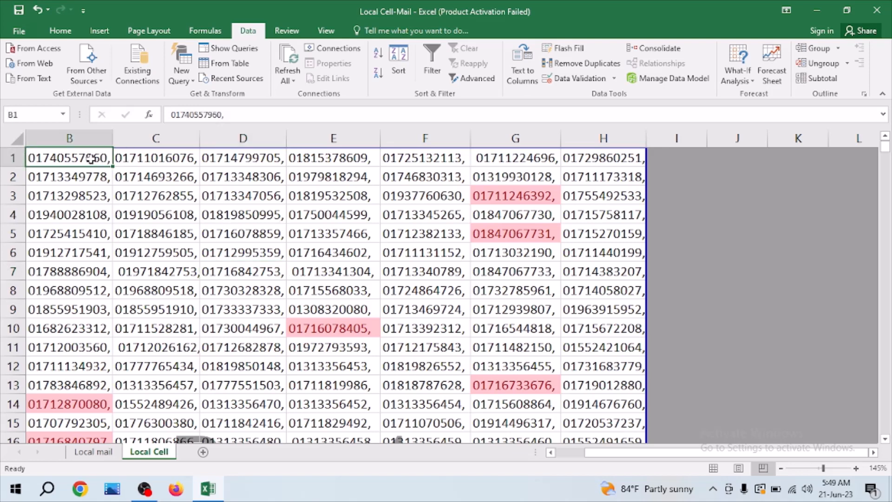
click(146, 159)
click(235, 158)
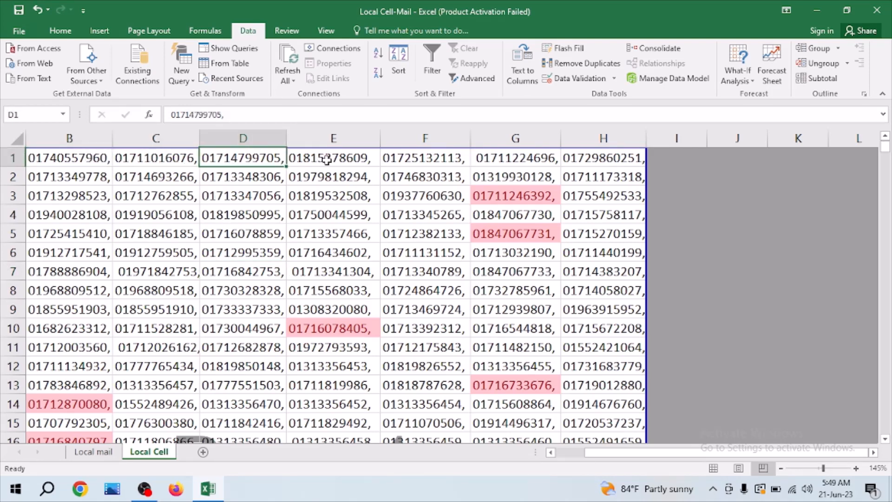
click(299, 158)
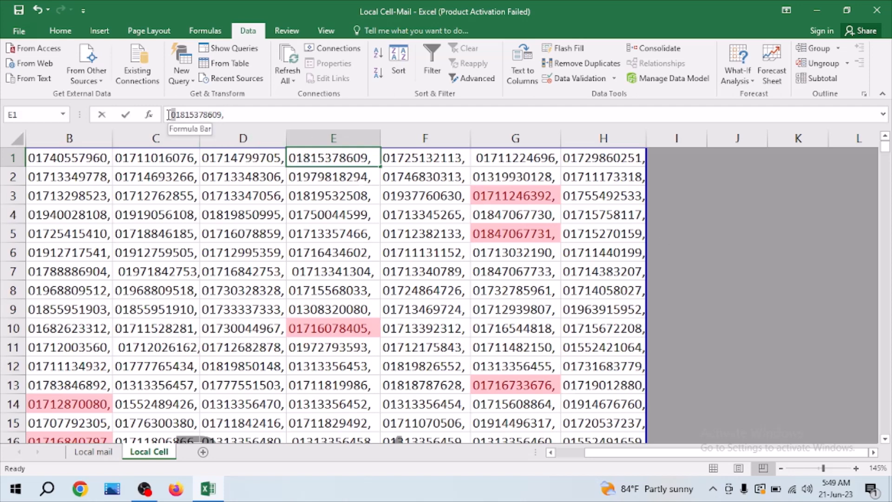
drag(176, 115, 171, 115)
click(726, 267)
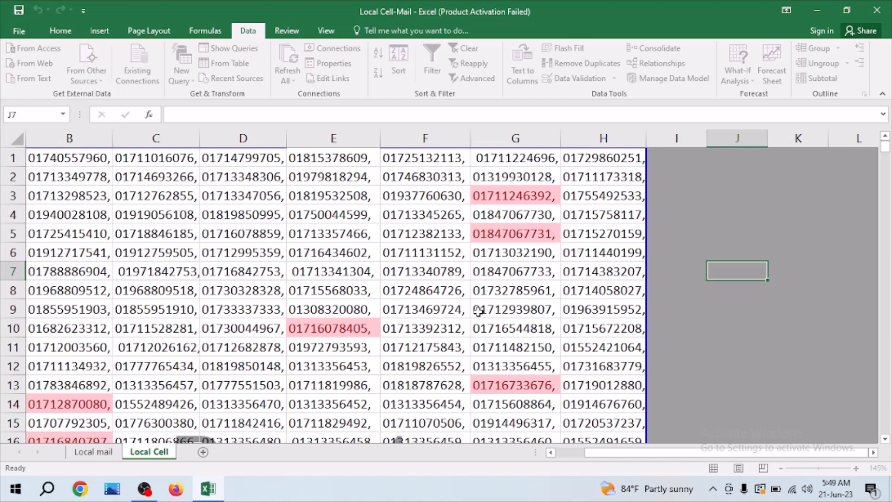
- Examine the red-highlighted duplicate numbers in columns B to H down to about row 180 of the Local Cell sheet
scroll(887, 152, down, 2)
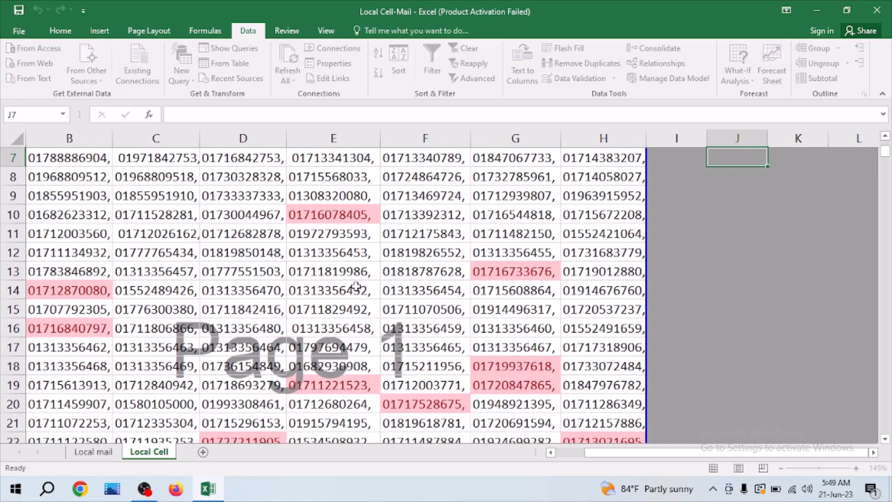
scroll(351, 293, down, 7)
scroll(331, 329, down, 3)
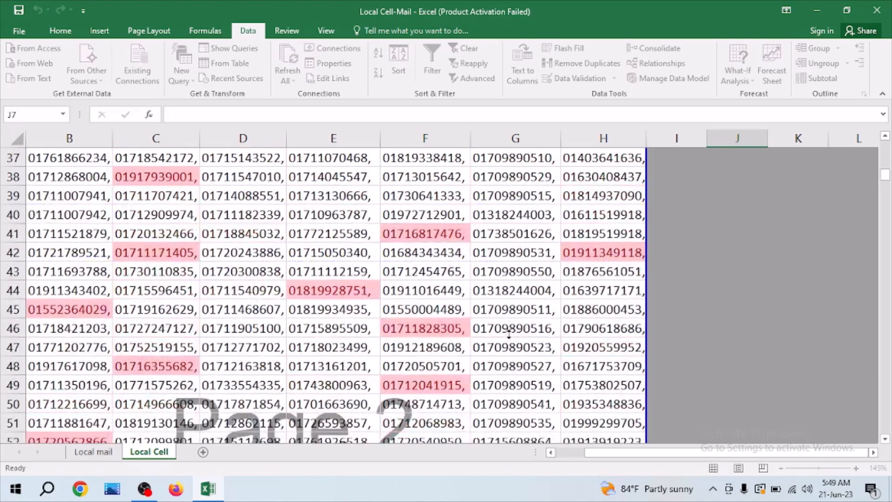
scroll(509, 333, down, 5)
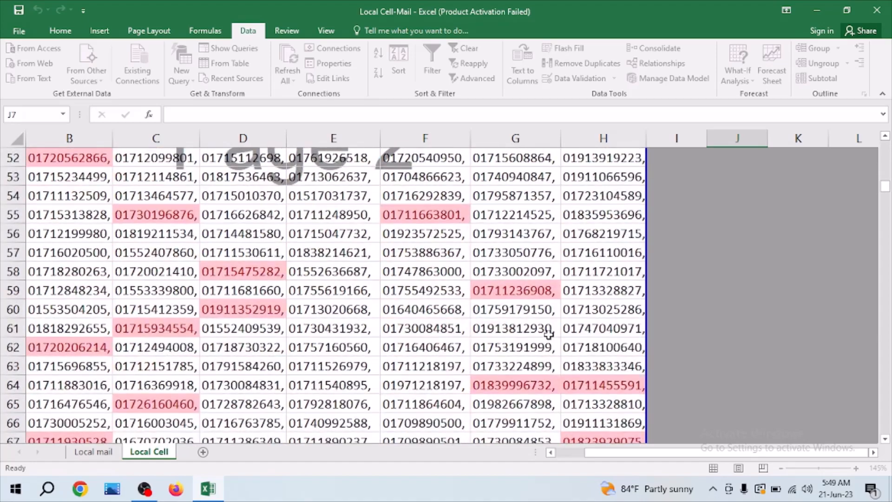
scroll(574, 334, down, 5)
scroll(704, 351, down, 4)
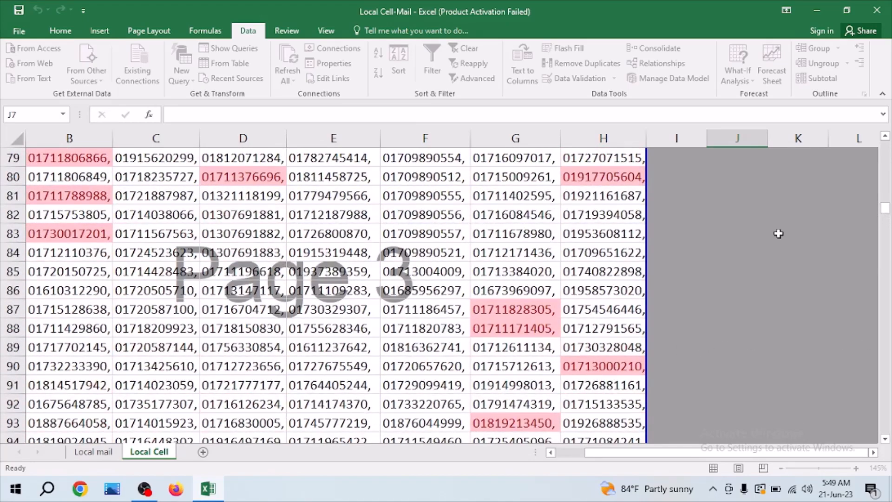
scroll(443, 337, down, 5)
scroll(390, 349, down, 4)
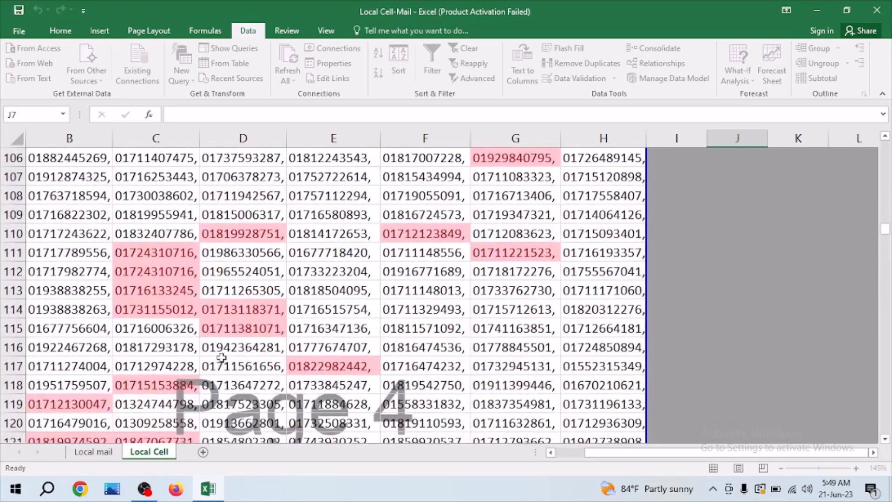
scroll(240, 357, down, 8)
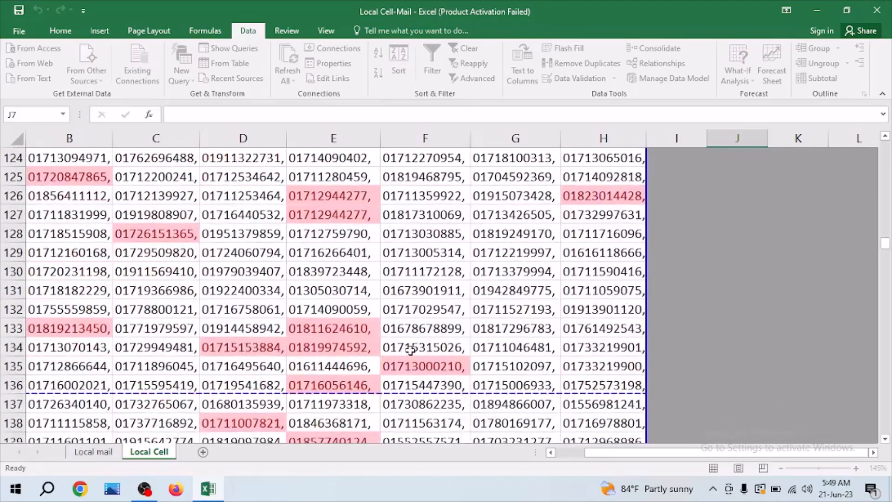
scroll(411, 350, down, 3)
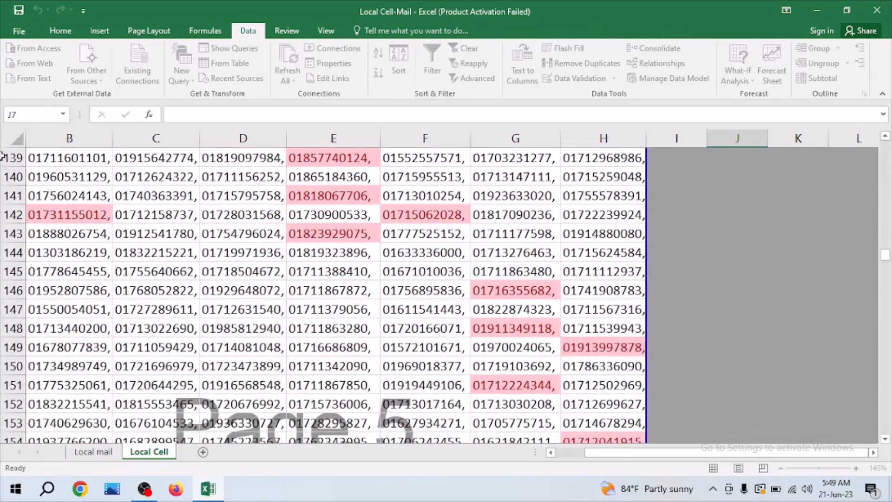
scroll(9, 152, down, 5)
scroll(11, 143, down, 1)
scroll(13, 143, down, 3)
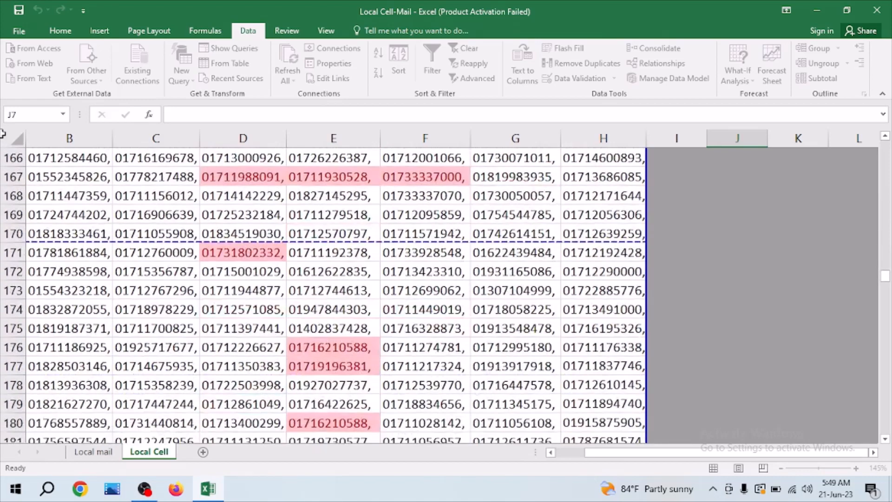
- Apply a Duplicate Values conditional formatting rule with Yellow Fill with Dark Yellow Text to all cells of the Local Cell sheet
click(13, 140)
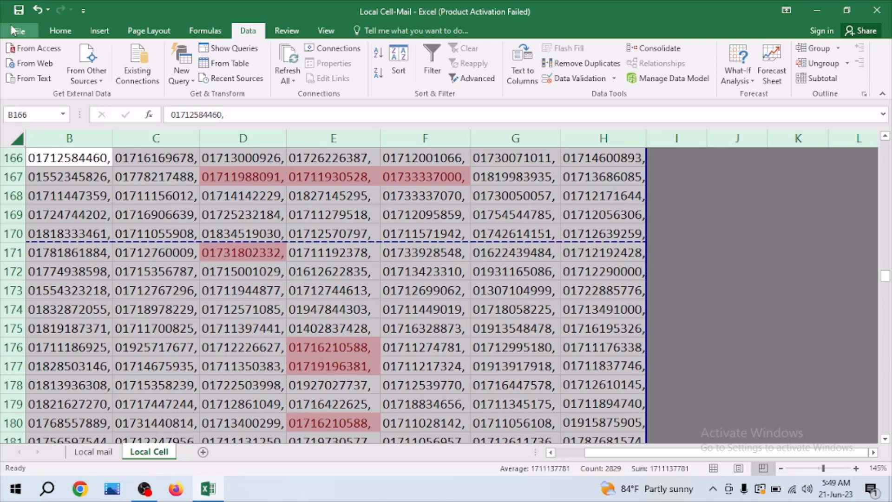
click(62, 31)
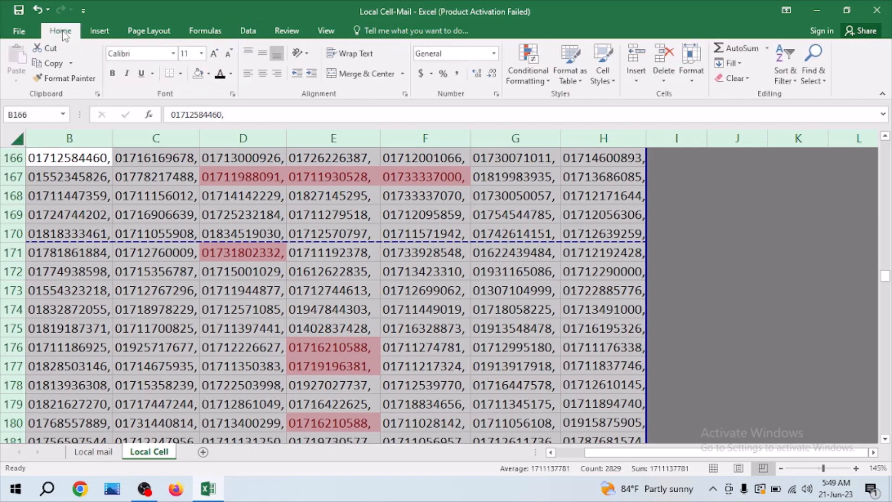
click(527, 78)
mouse_move(569, 106)
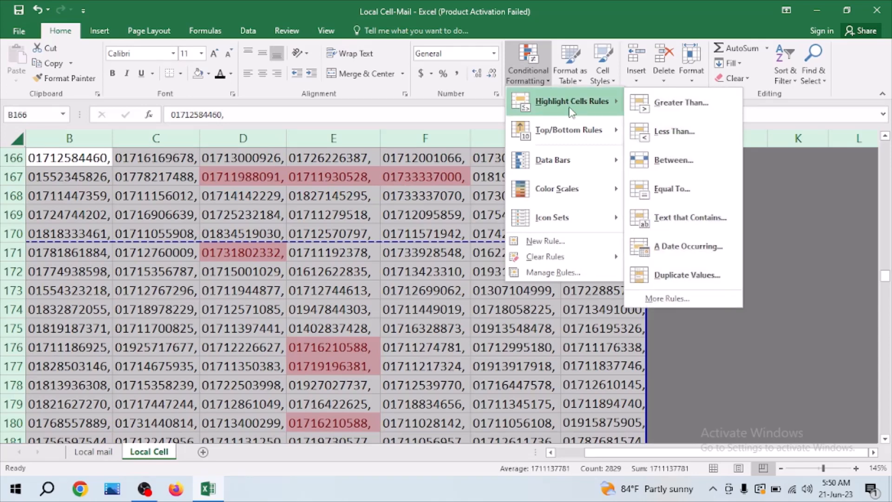
click(685, 282)
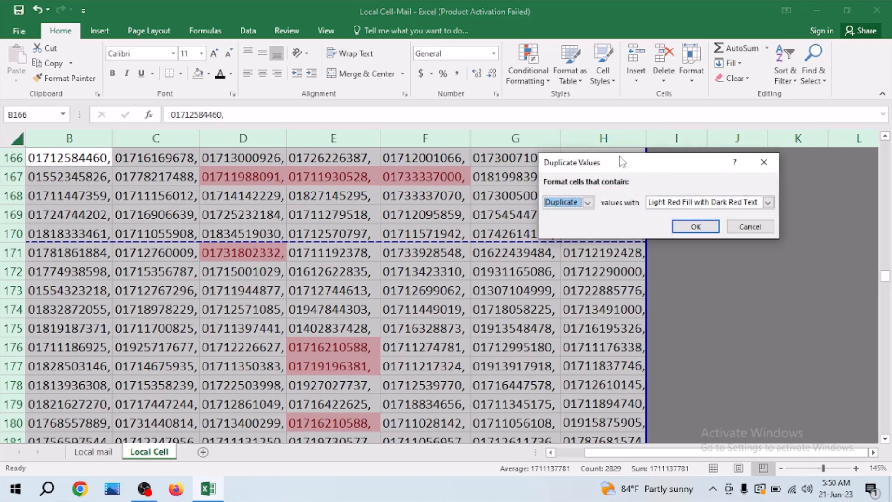
click(587, 203)
click(572, 210)
click(768, 203)
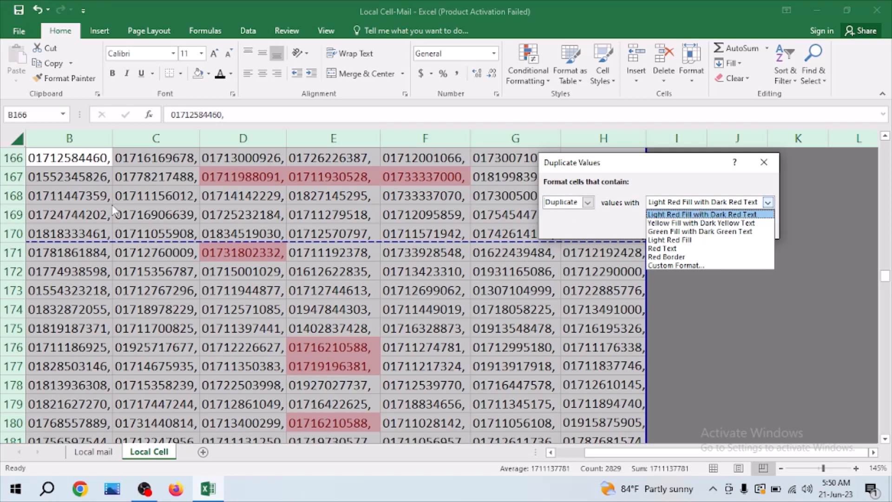
click(672, 224)
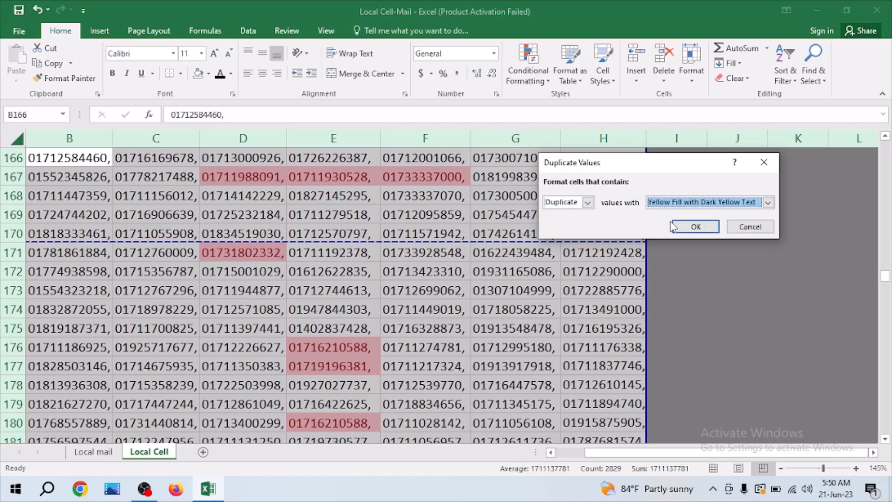
click(696, 227)
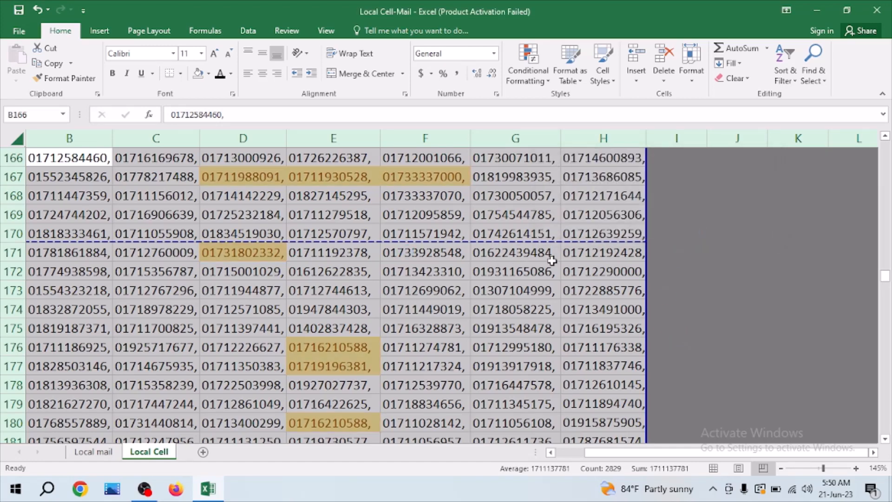
- Clear the sheet selection and examine the yellow-highlighted duplicate numbers in the Local Cell sheet from about row 180 up past row 64
click(676, 233)
scroll(544, 271, up, 1)
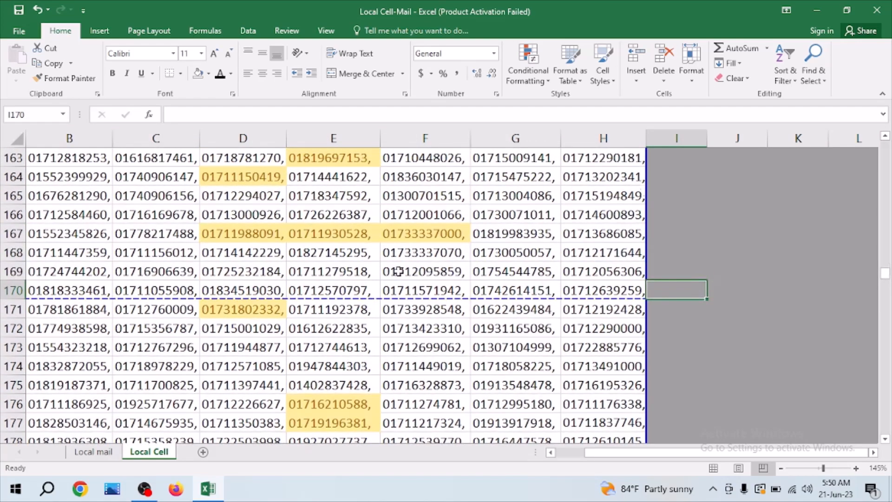
scroll(404, 272, up, 5)
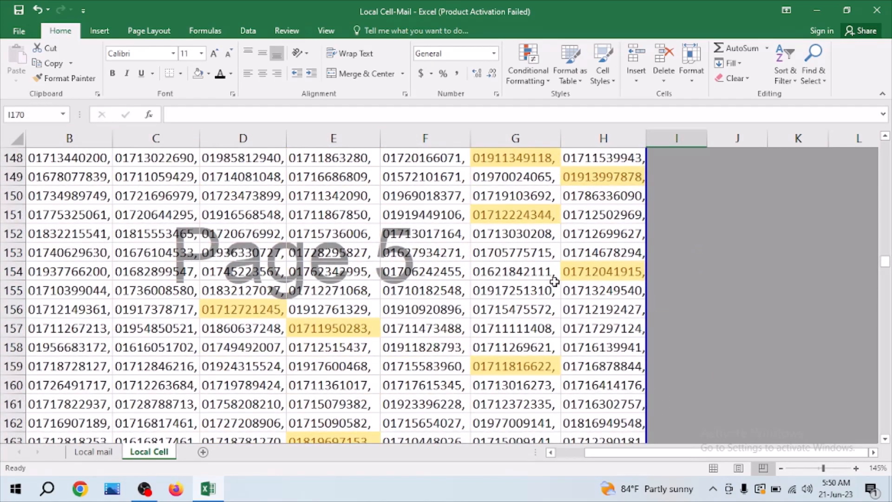
scroll(465, 261, up, 11)
scroll(279, 321, up, 5)
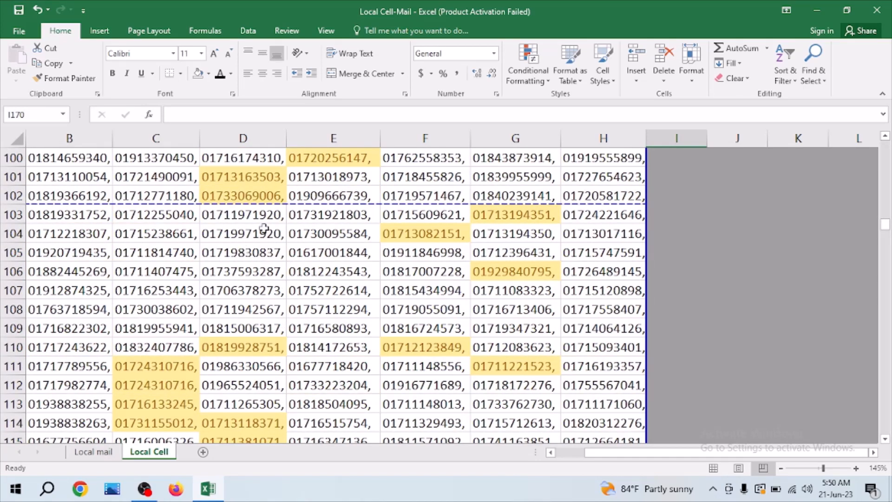
scroll(455, 297, up, 12)
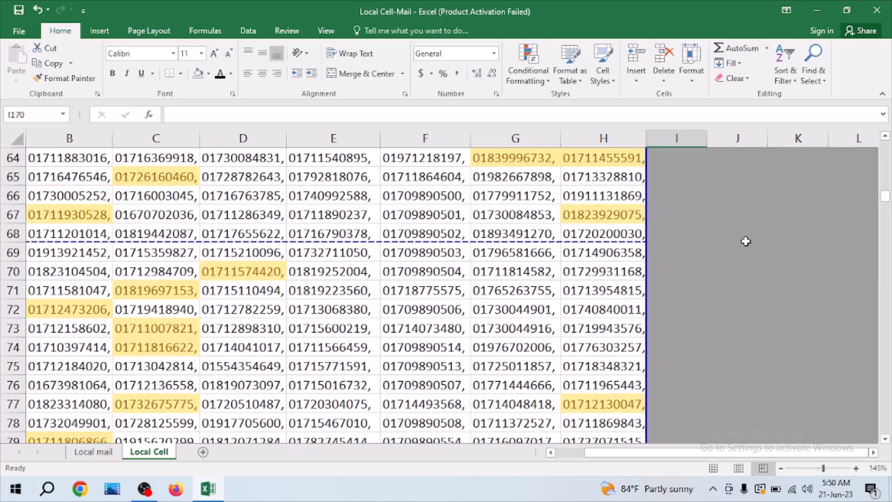
scroll(483, 282, up, 2)
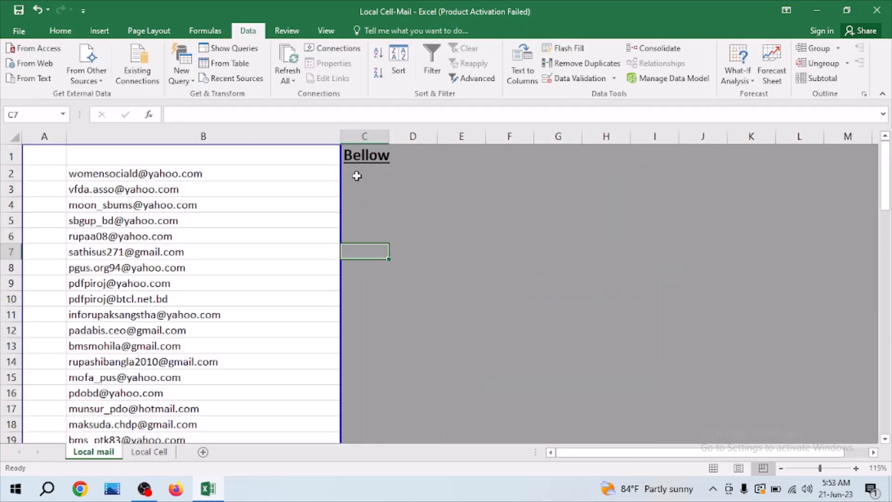
- Look through the e-mail addresses in column B of the Local mail sheet down to about row 55 and return to row 1
scroll(249, 328, down, 8)
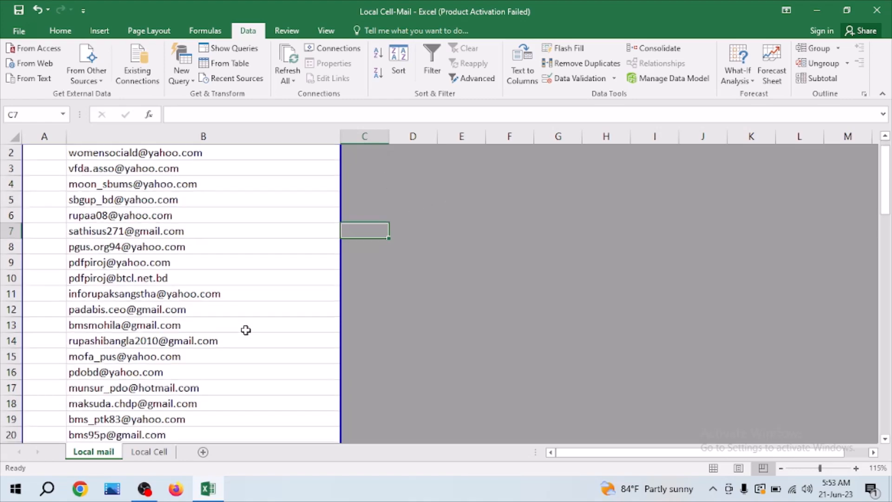
scroll(249, 329, down, 4)
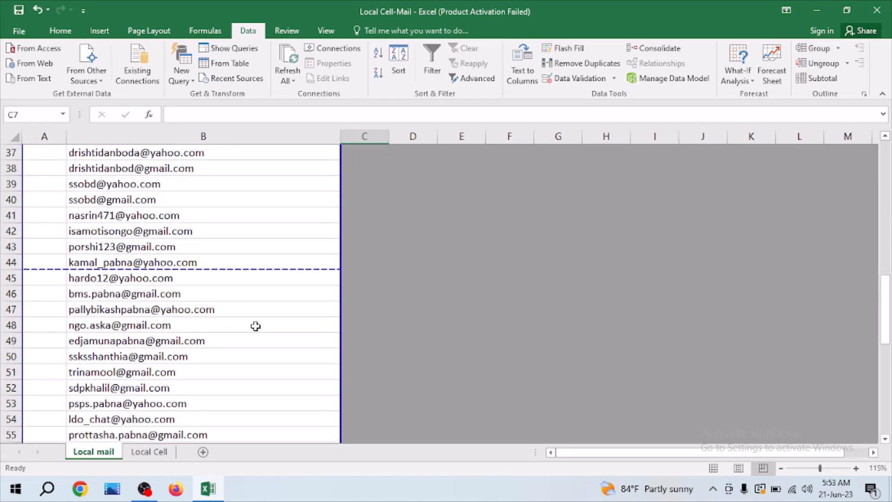
scroll(255, 326, up, 12)
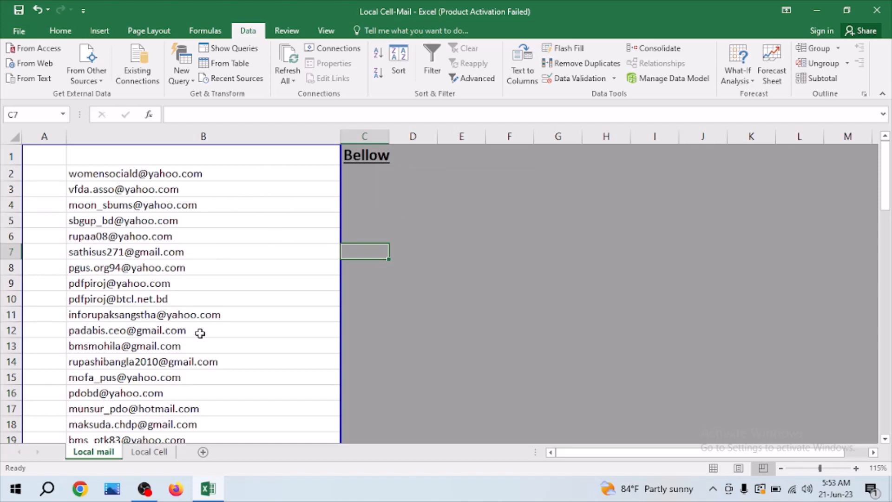
scroll(199, 334, down, 8)
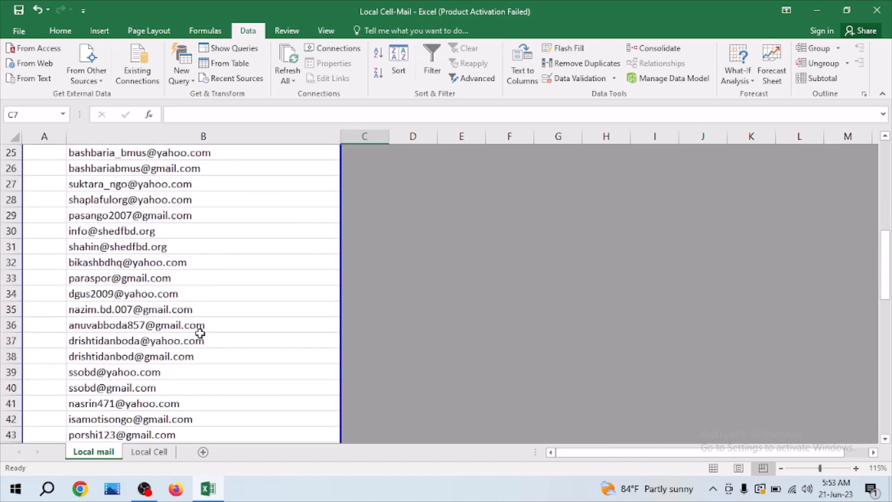
scroll(295, 185, up, 8)
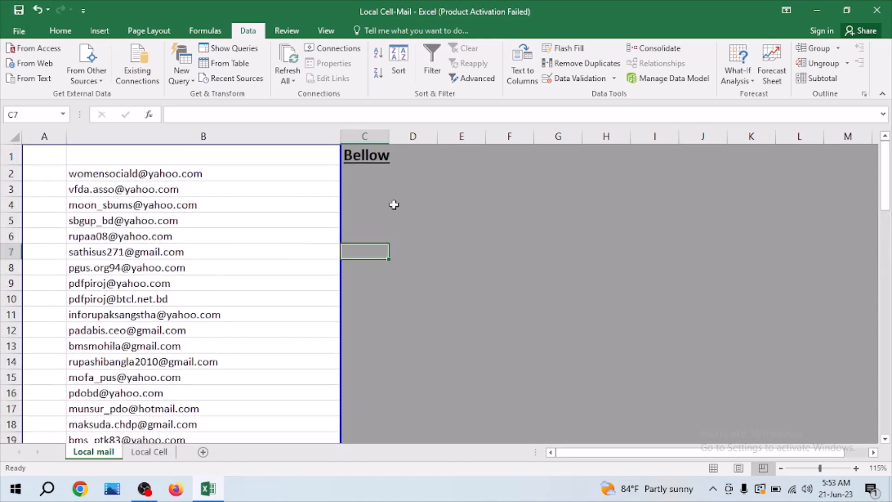
- Follow the Bellow link in C1 to the sheet's end, inspect row 73, and return through the Top link
click(363, 165)
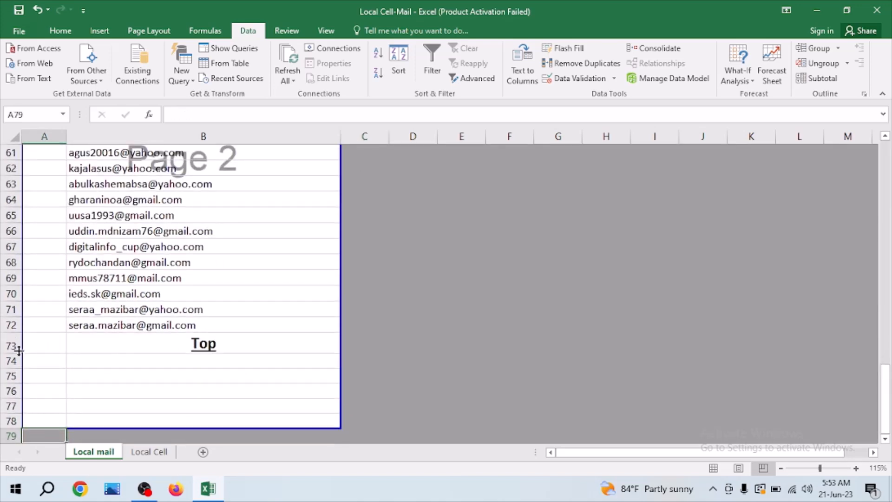
click(11, 344)
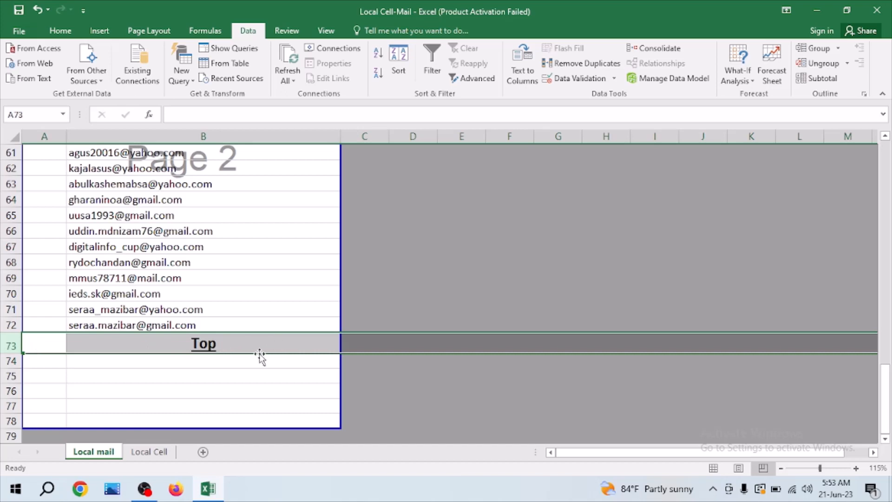
click(509, 390)
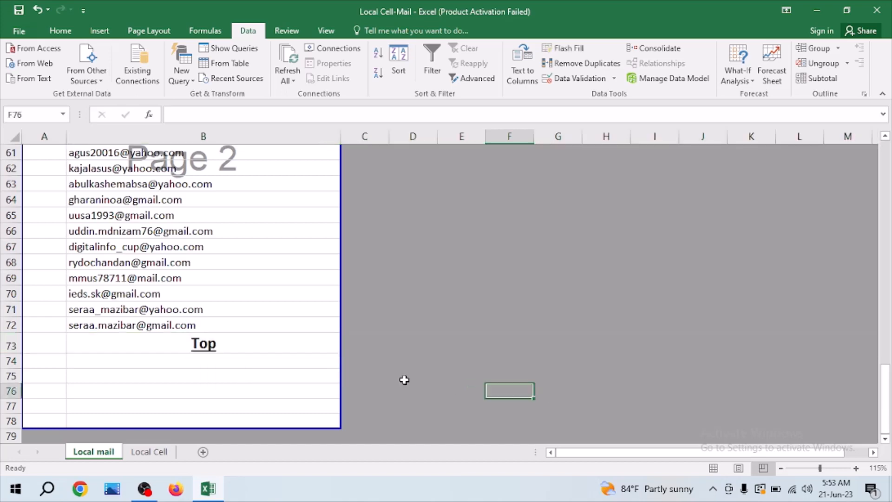
click(200, 346)
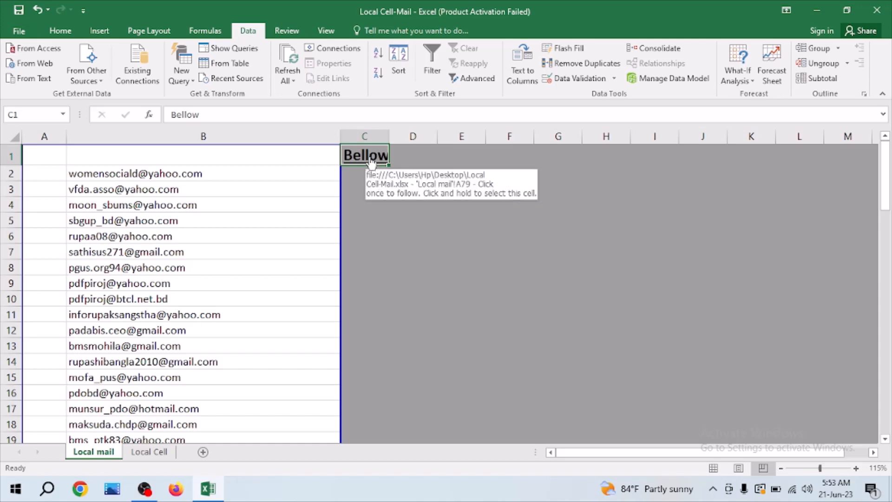
- Browse the Local mail list manually down to its final entries around row 72 and back to the first row
scroll(263, 303, down, 8)
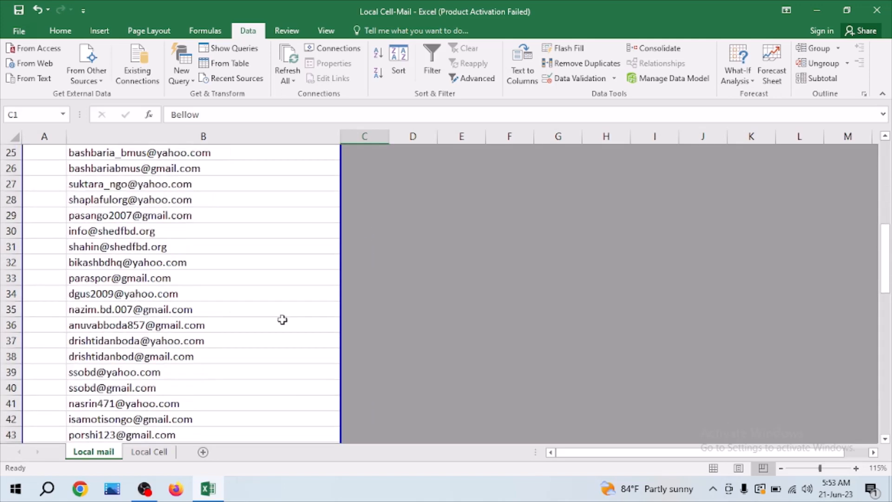
scroll(283, 320, down, 13)
scroll(286, 319, up, 3)
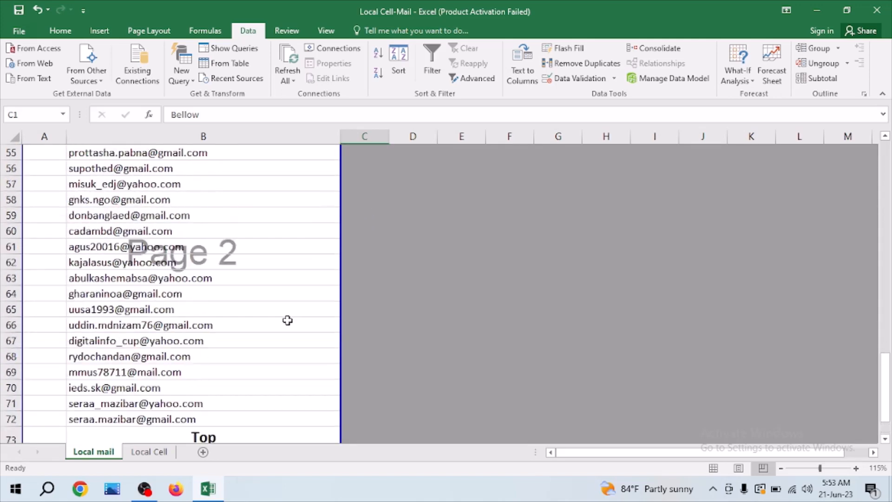
scroll(288, 321, up, 2)
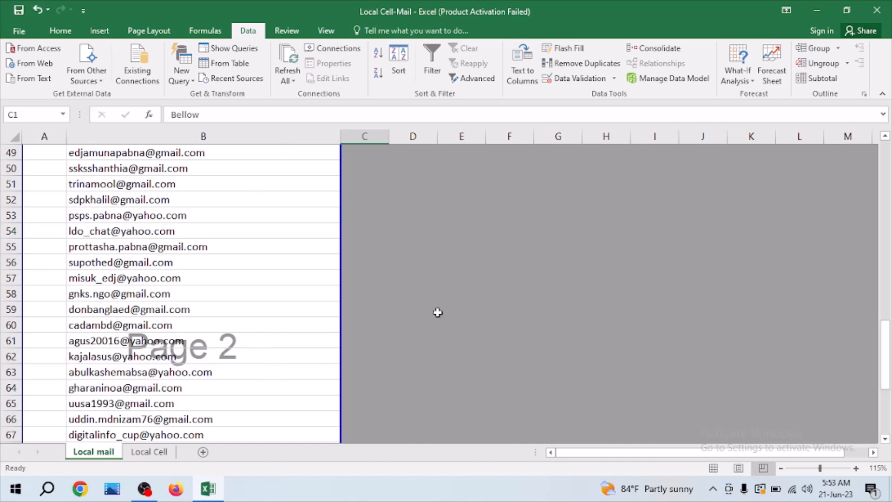
scroll(446, 306, up, 16)
click(457, 253)
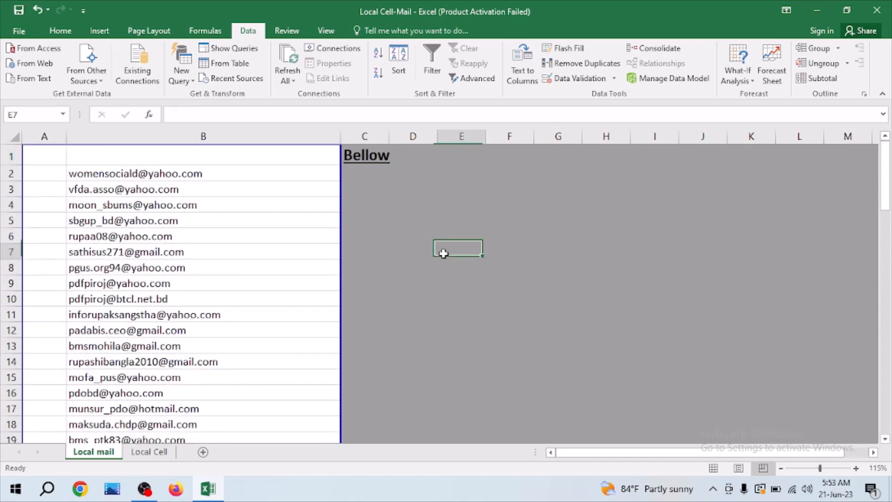
- Widen column C slightly and replace the link text in cell C1 with "niche"
click(407, 159)
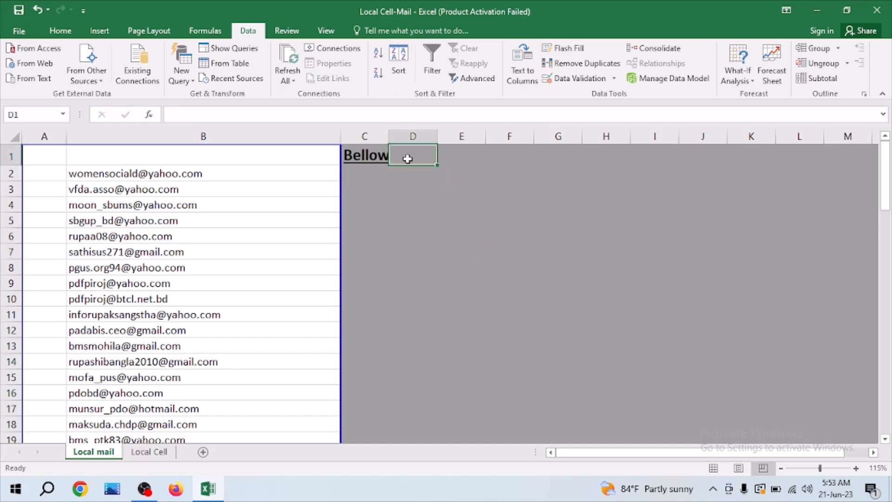
click(369, 174)
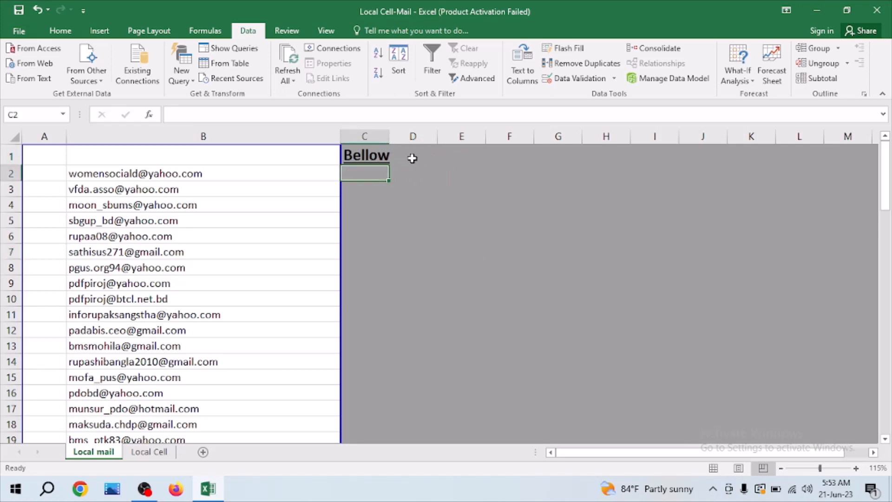
key(Up)
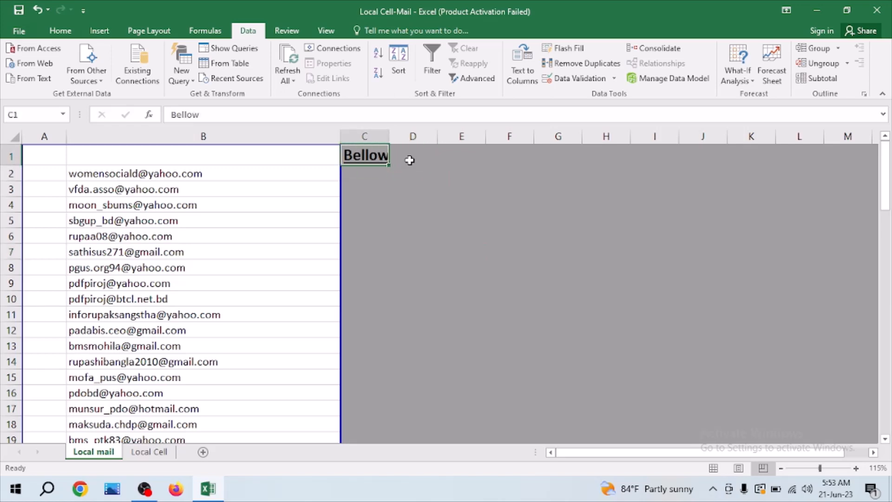
drag(394, 138, 403, 139)
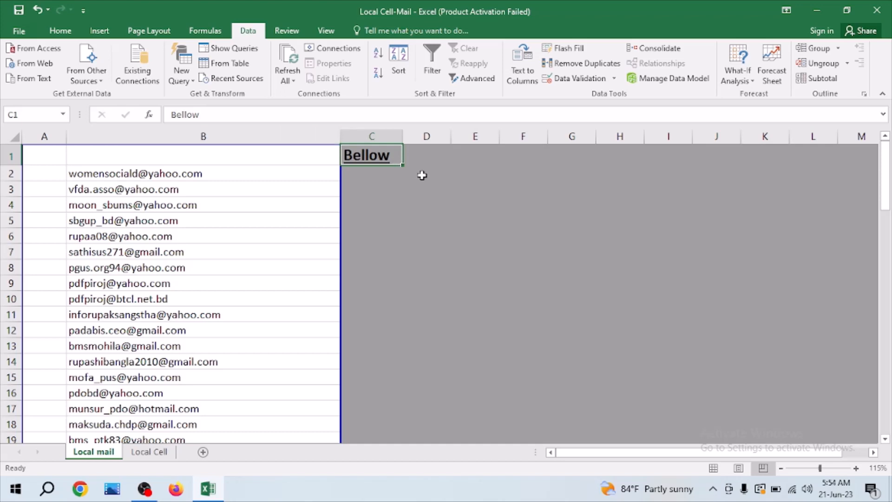
text(niche)
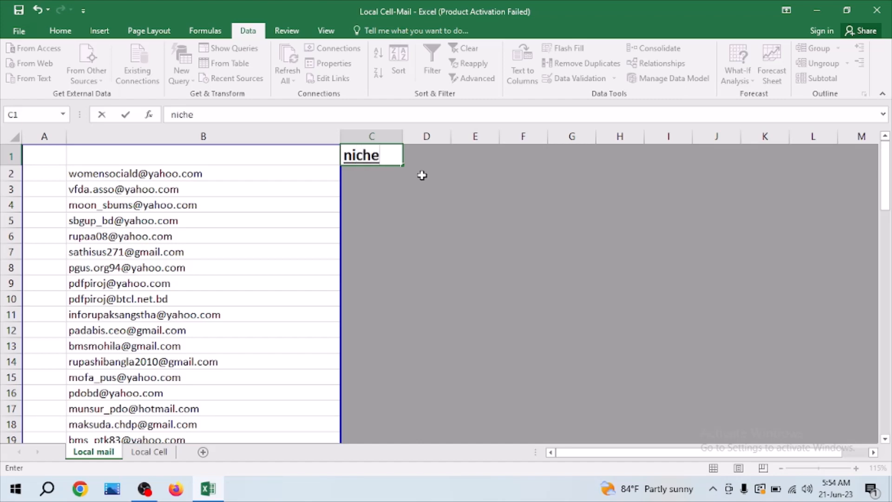
click(421, 210)
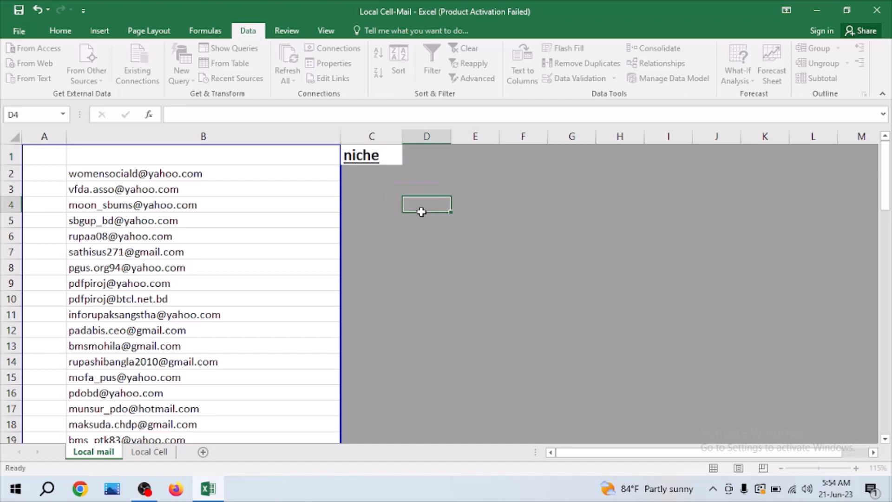
- Edit the hyperlink in C1 so it points to cell A85 of the Local mail sheet
click(384, 156)
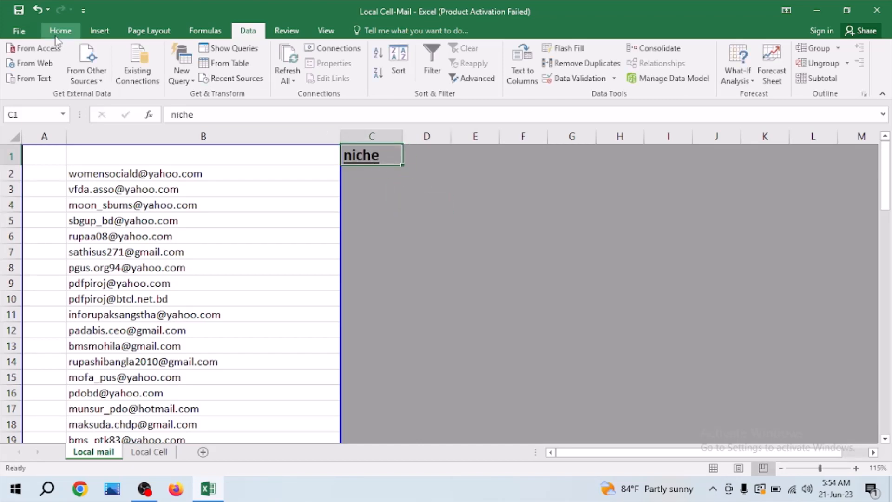
click(99, 31)
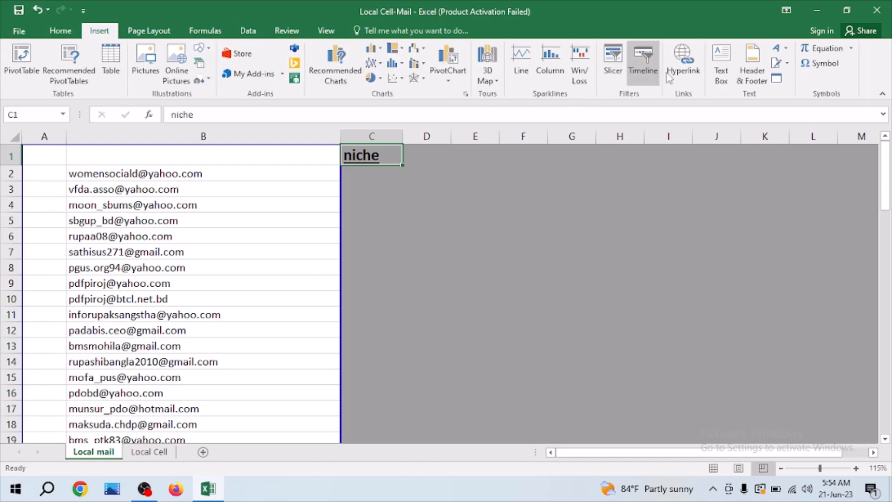
click(694, 72)
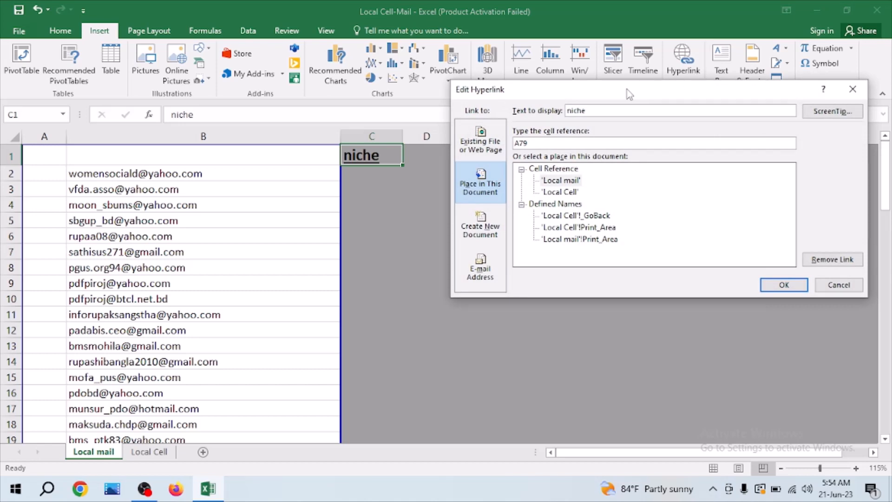
drag(627, 91, 680, 78)
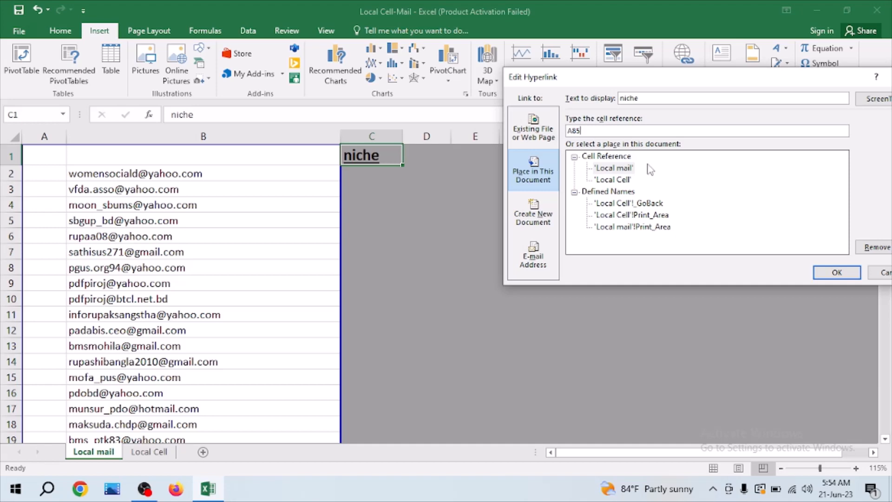
click(826, 274)
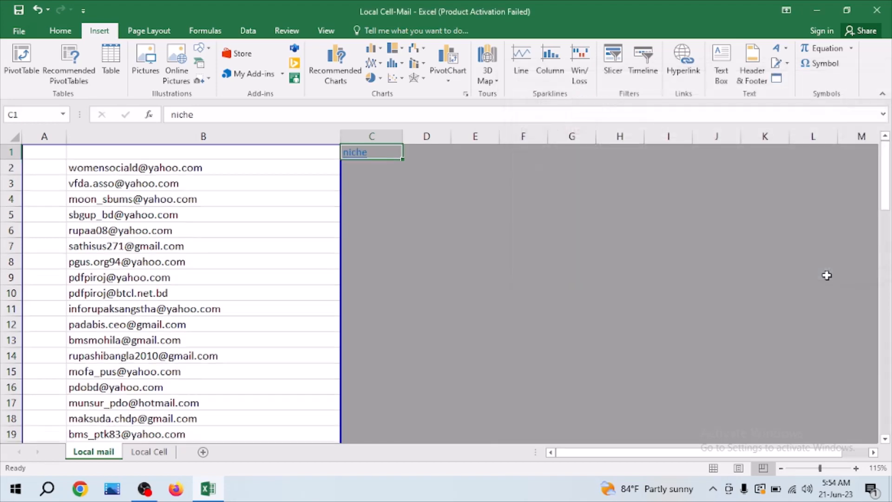
- Format the niche link text in C1 as bold and black with a larger font size
click(477, 230)
click(389, 154)
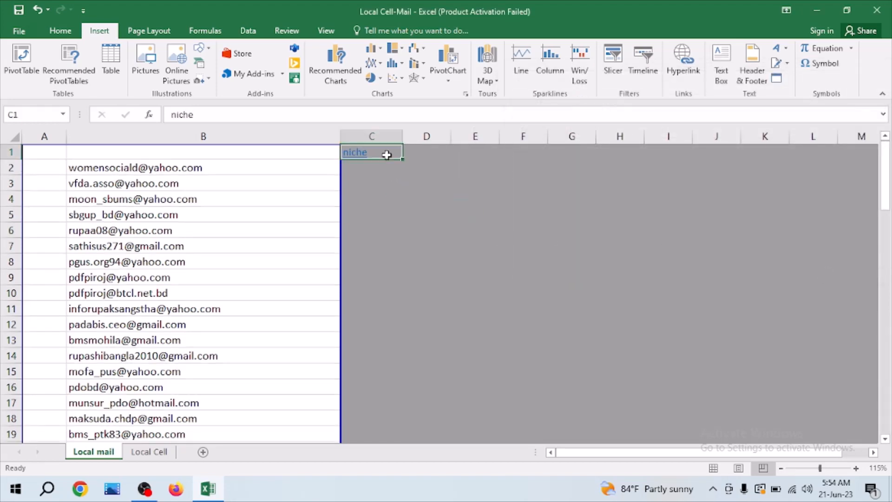
click(60, 31)
click(112, 73)
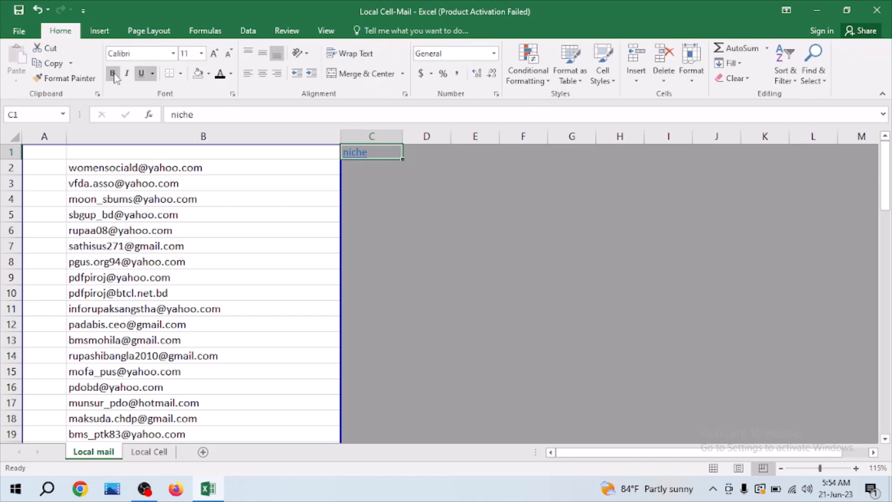
click(221, 74)
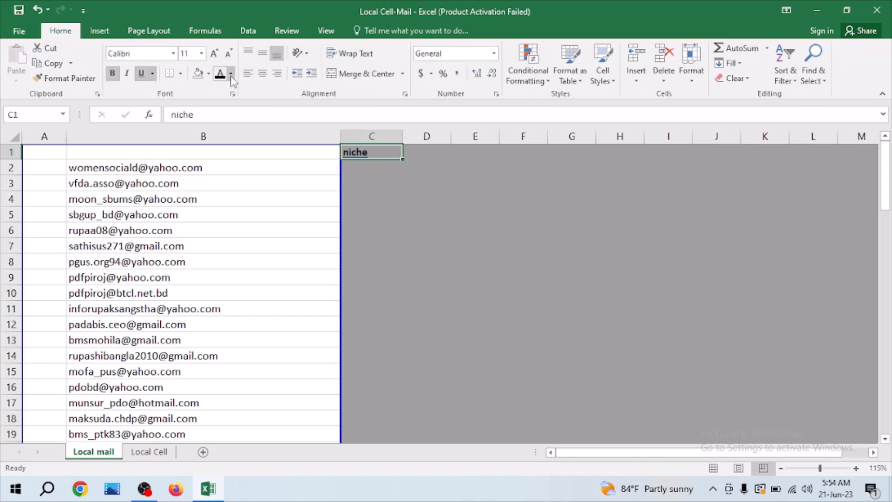
click(201, 54)
click(387, 201)
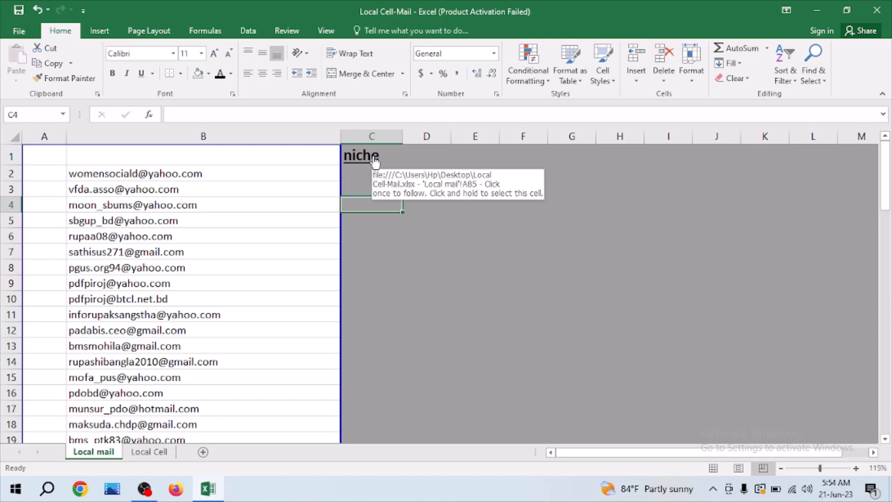
- Follow the niche link to the end of the Local mail list and delete the Top link in cell B73
click(372, 160)
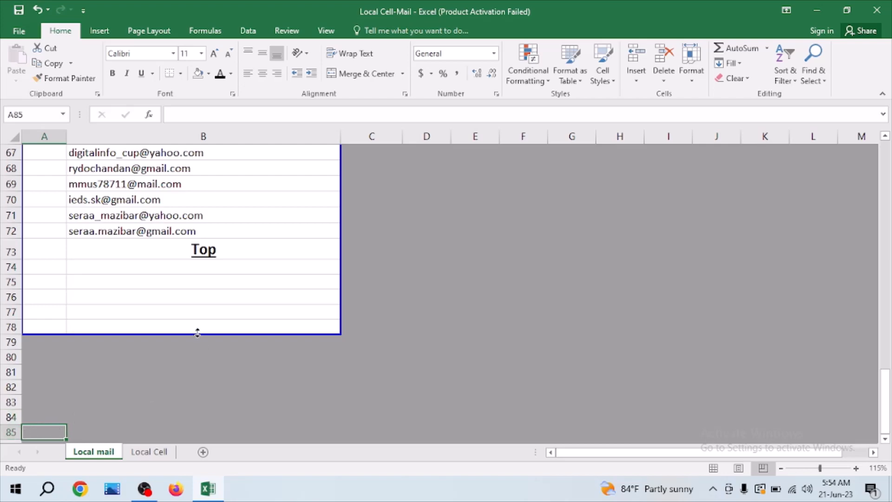
click(244, 252)
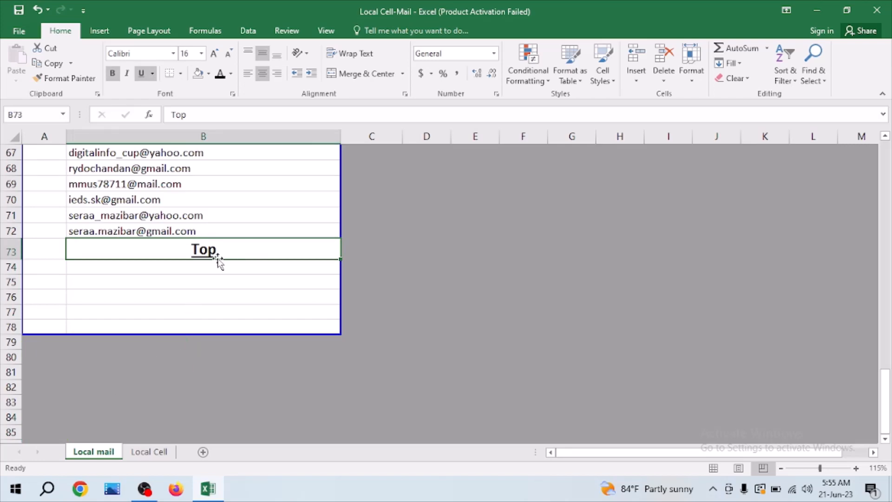
key(Delete)
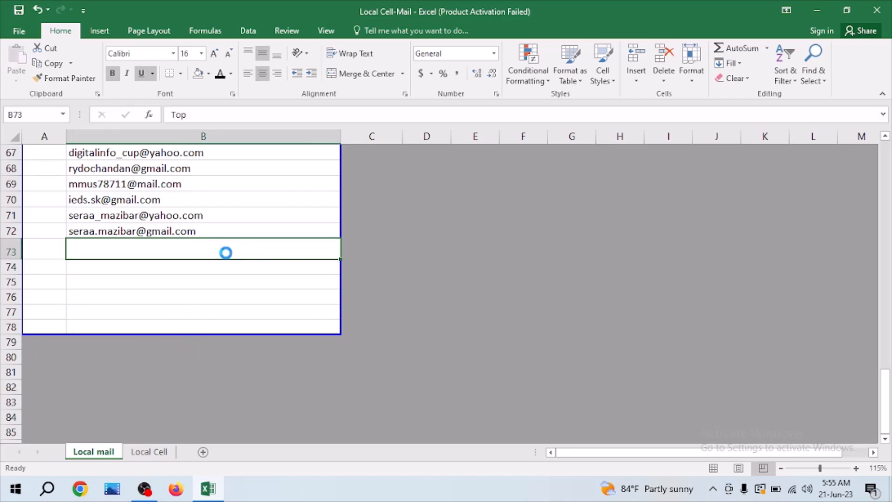
- Enter "upore" in cell B82, below the end of the e-mail list
click(187, 392)
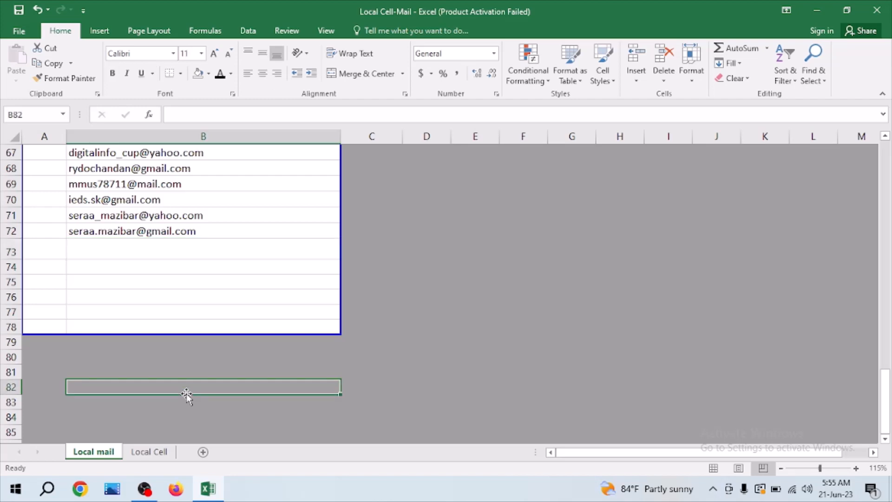
text(upore)
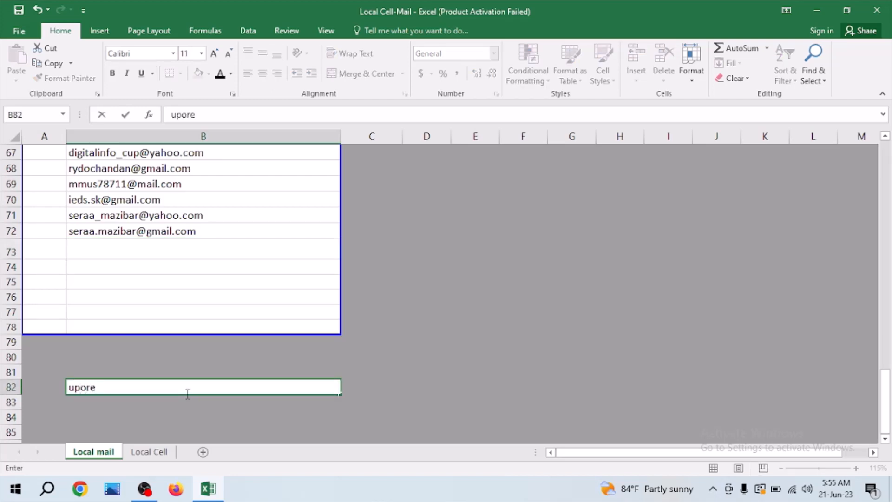
click(450, 357)
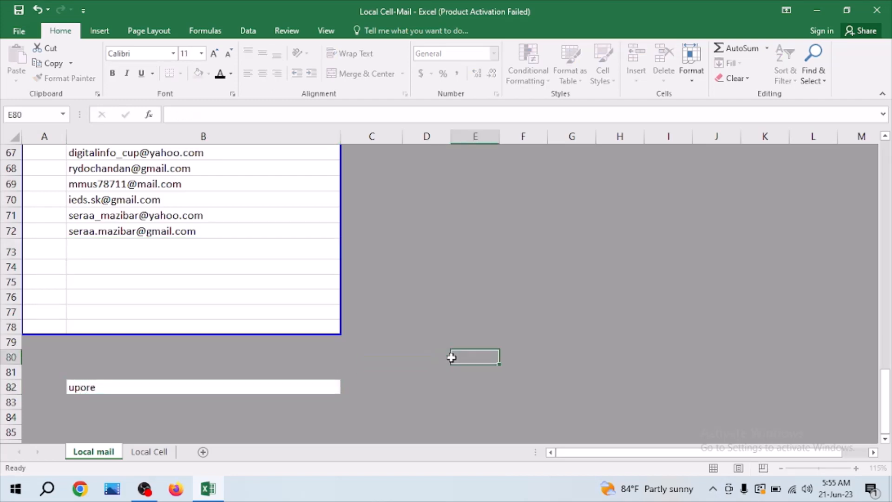
- Insert a hyperlink on the upore text in B82 that points to cell A2 of the Local mail sheet
click(148, 390)
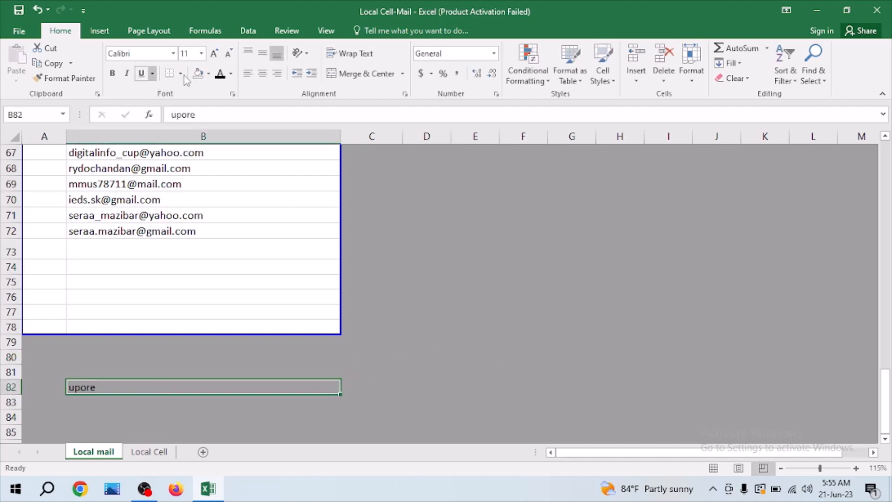
click(105, 33)
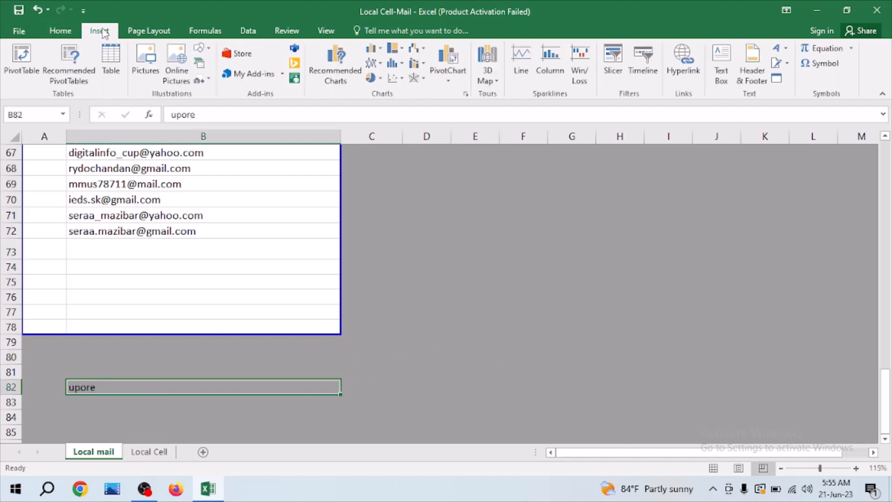
click(679, 62)
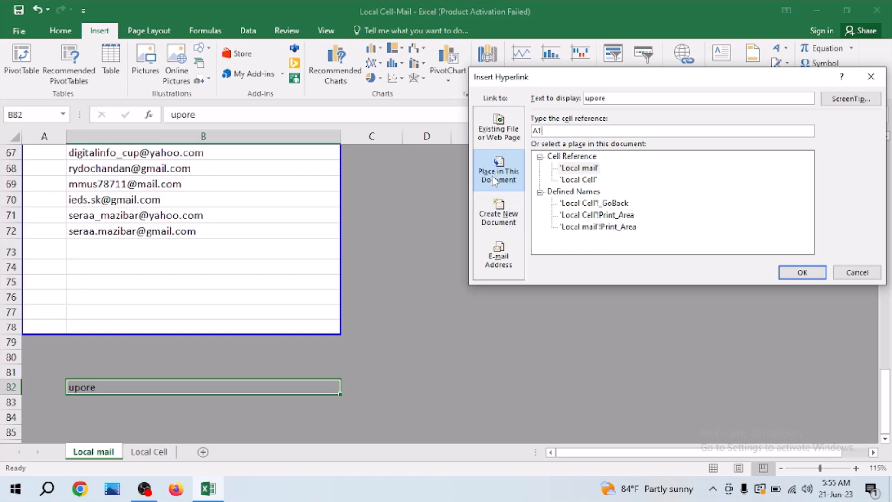
click(505, 182)
click(501, 218)
click(507, 140)
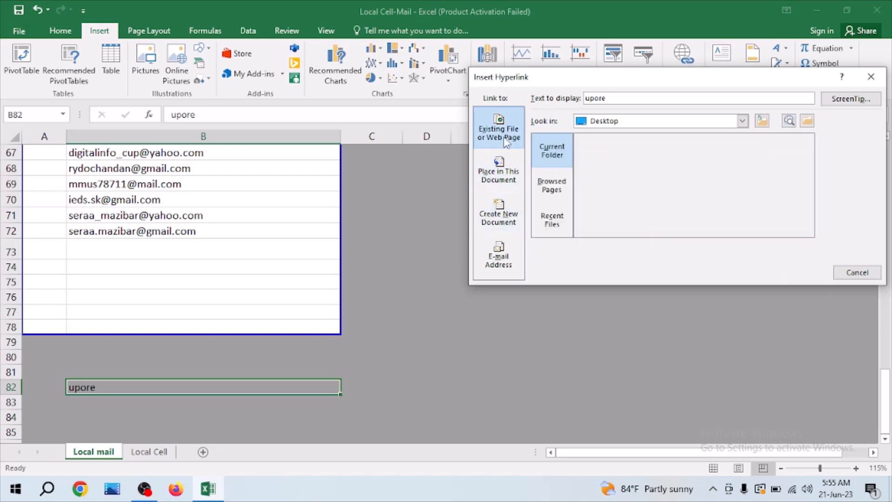
click(508, 180)
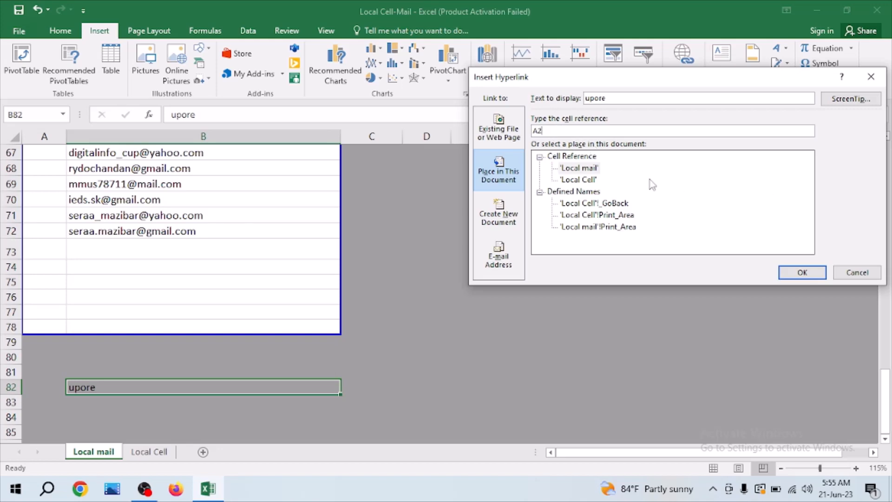
click(795, 271)
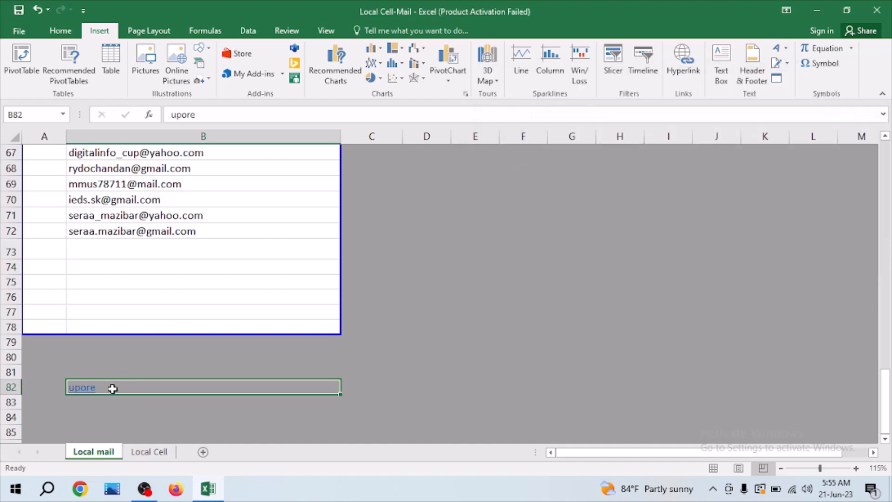
- Format the upore link text in B82 as black and bold with font size 16
click(60, 31)
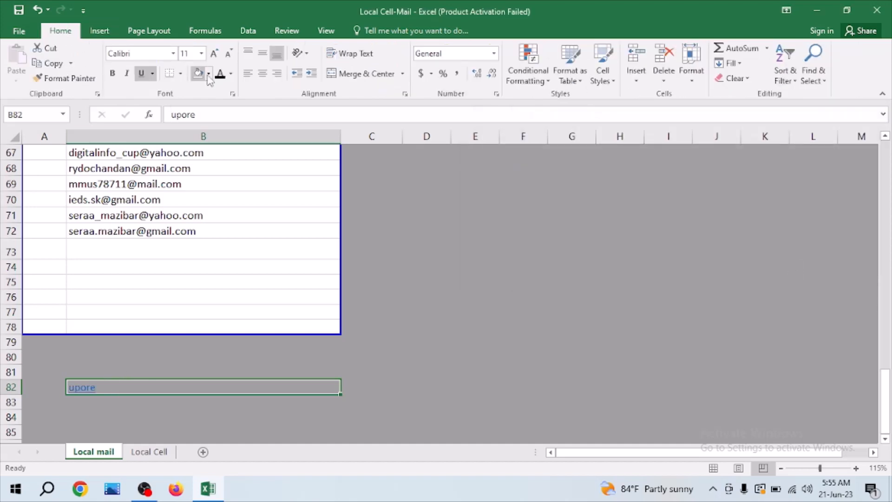
click(221, 74)
click(112, 74)
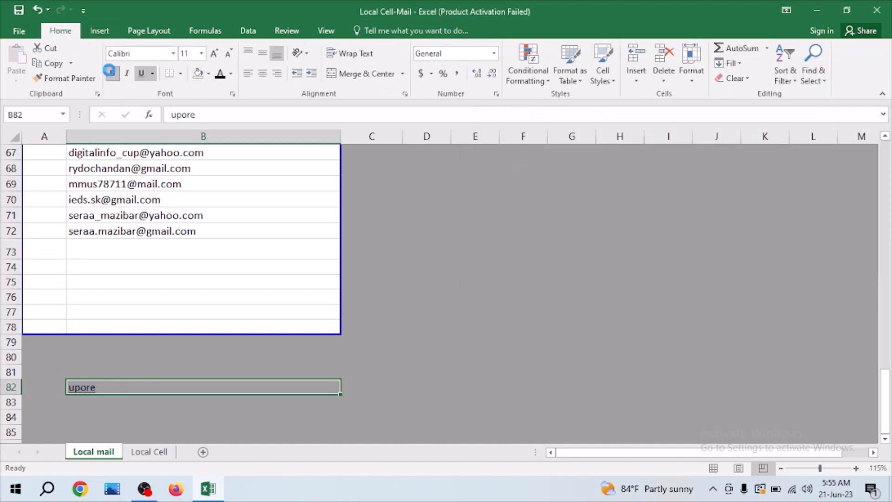
click(202, 54)
click(185, 143)
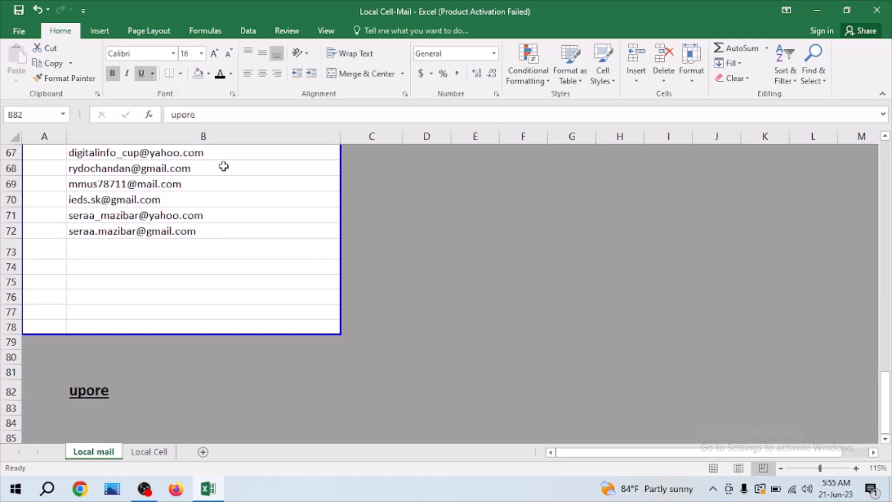
click(426, 372)
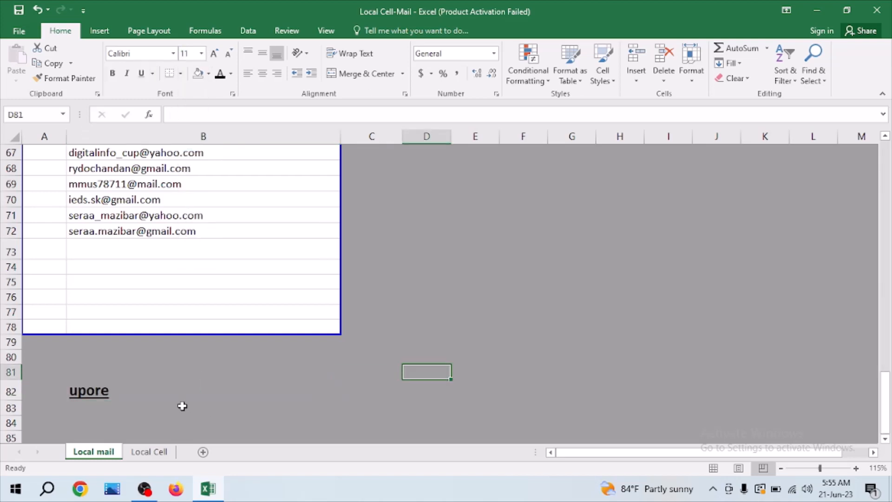
- Test the upore link by following it to the start of the list, and look through the first rows
click(86, 398)
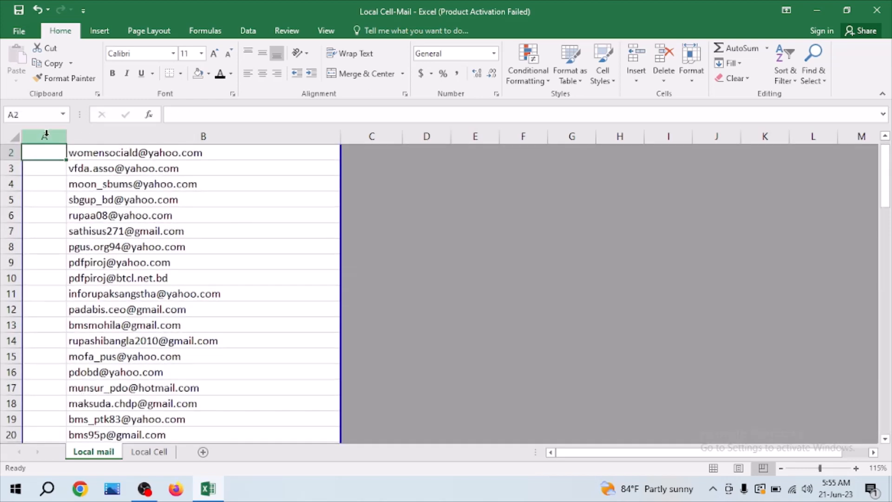
scroll(302, 200, up, 1)
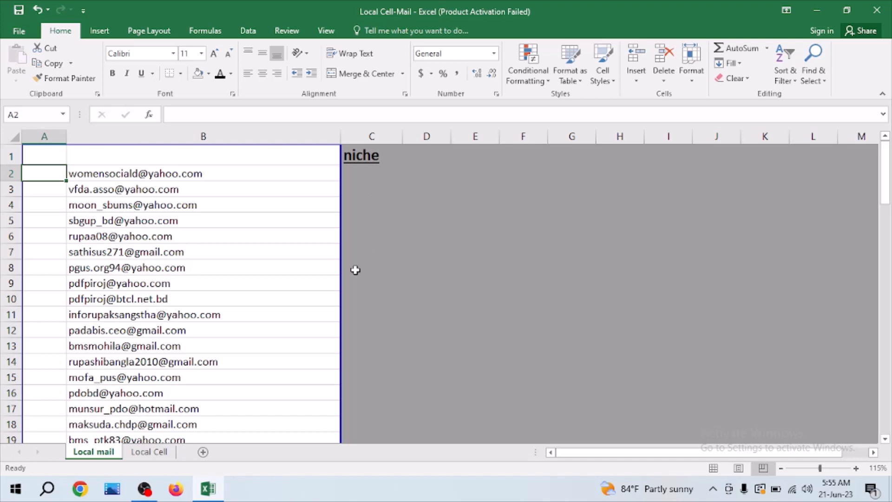
scroll(372, 256, down, 4)
scroll(372, 257, down, 2)
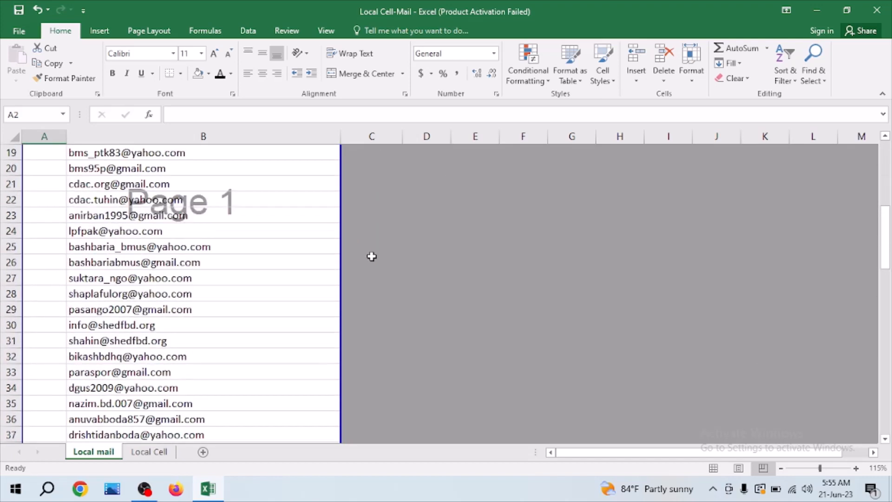